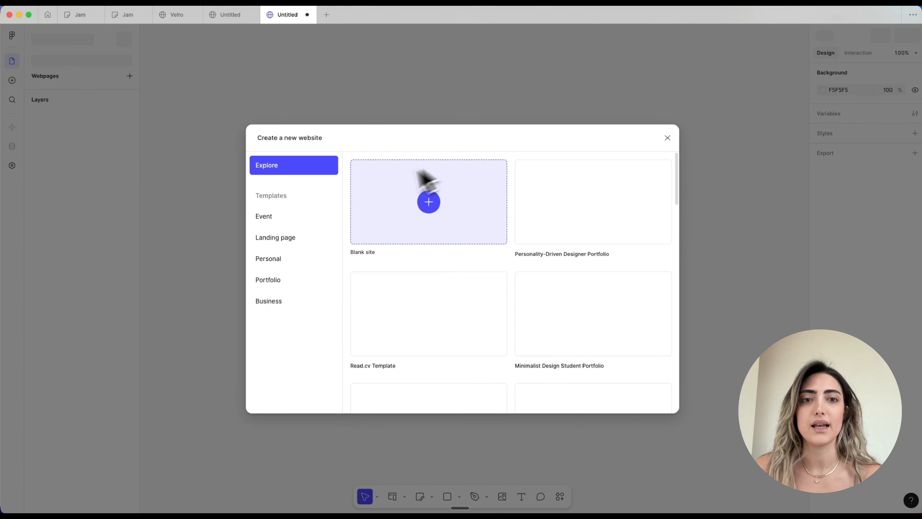
Look through the Event and Landing page templates, and create the new website as a blank site.
click(306, 219)
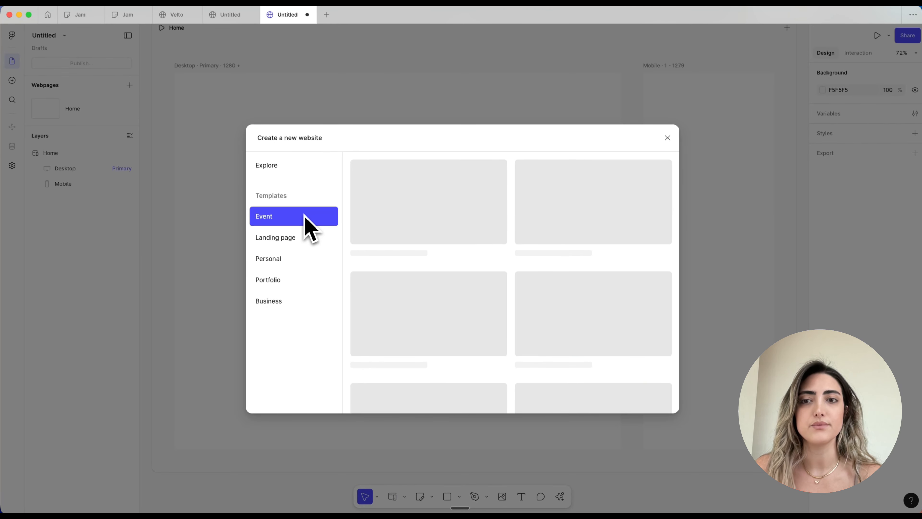
click(291, 239)
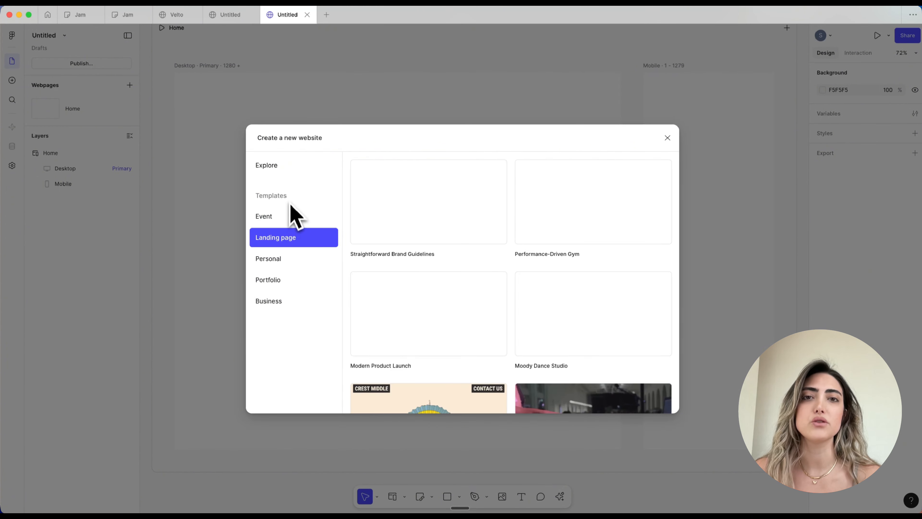
click(304, 168)
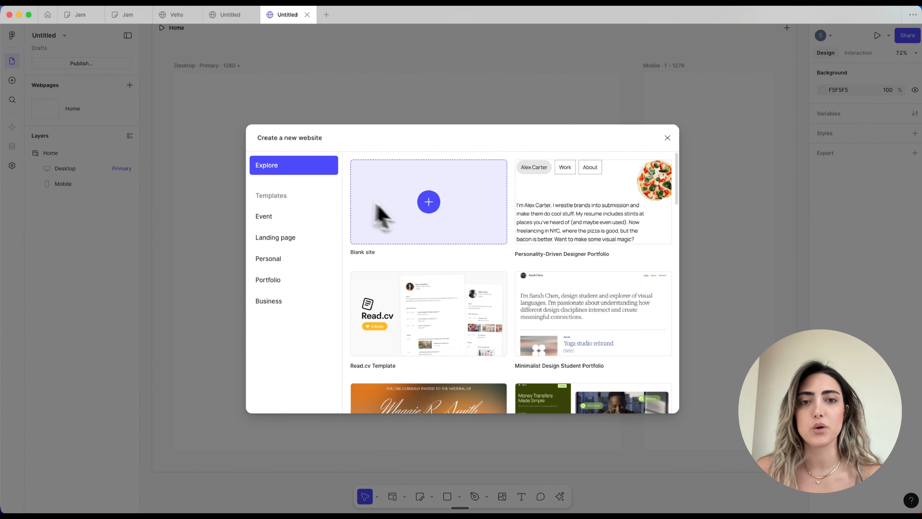
click(432, 210)
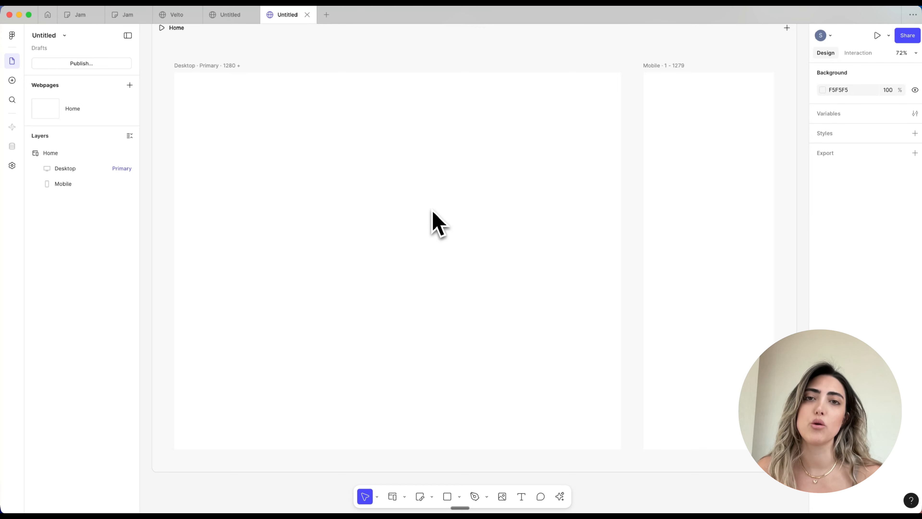
Add a Tablet breakpoint to the Home webpage.
scroll(432, 210, down, 5)
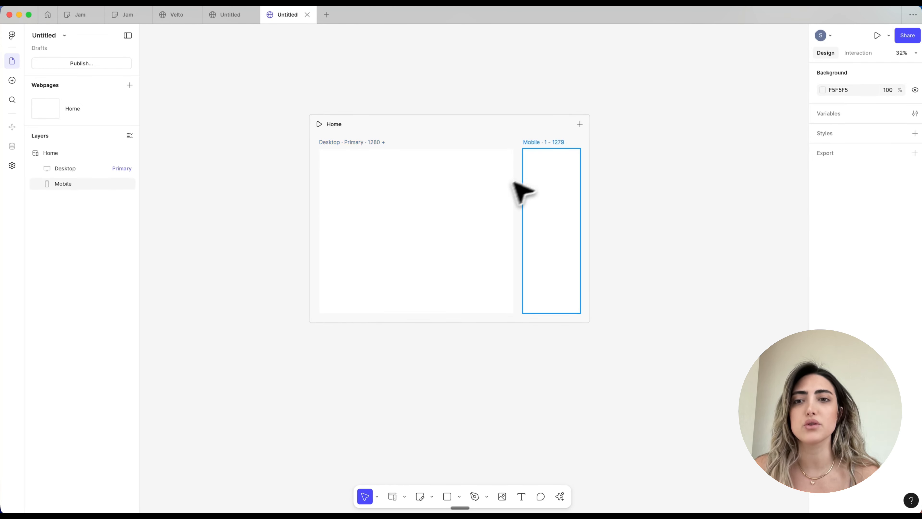
click(580, 125)
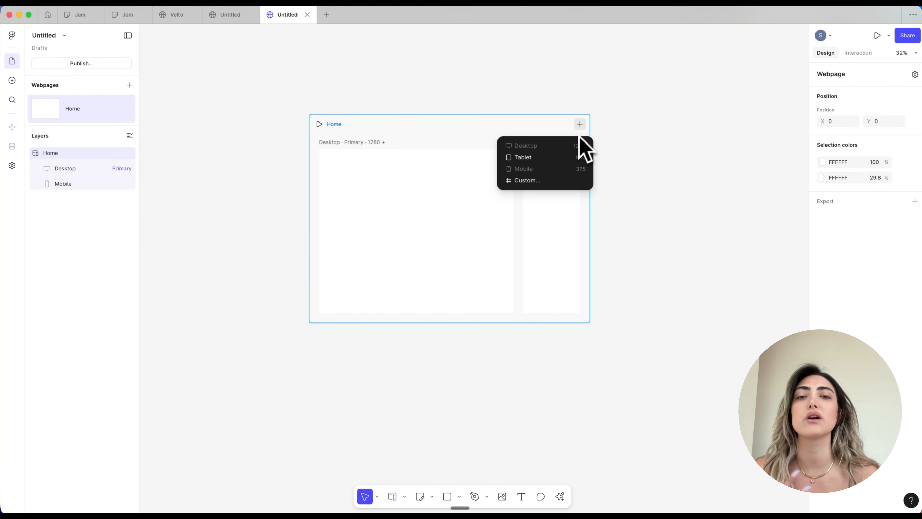
click(568, 158)
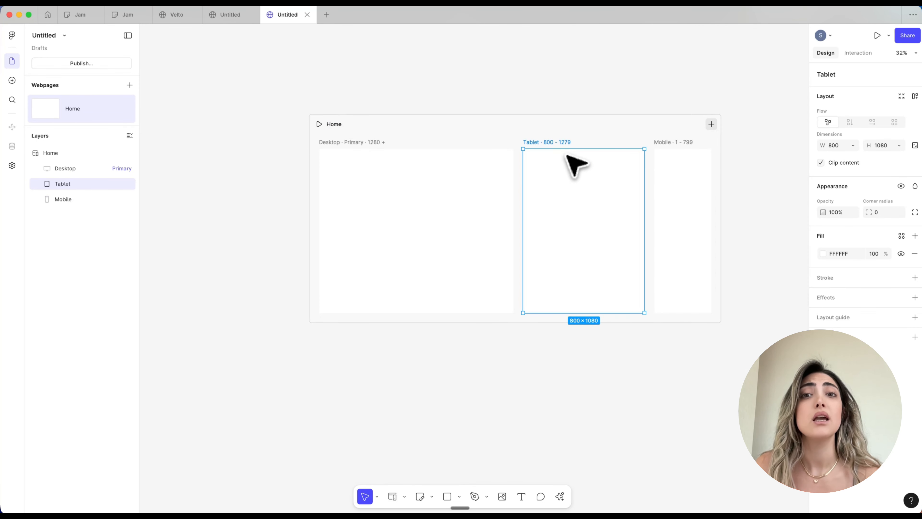
Add a text layer reading "Velto" to the Desktop frame.
scroll(577, 165, up, 5)
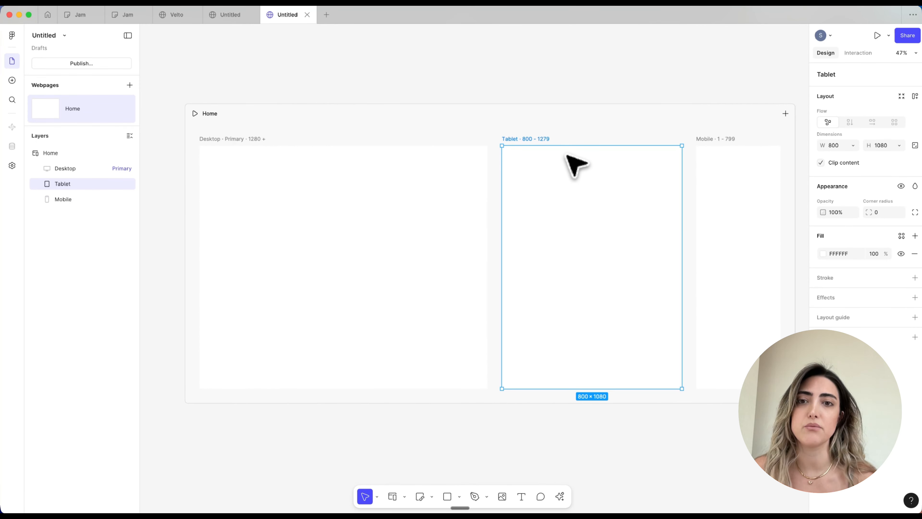
scroll(320, 202, up, 5)
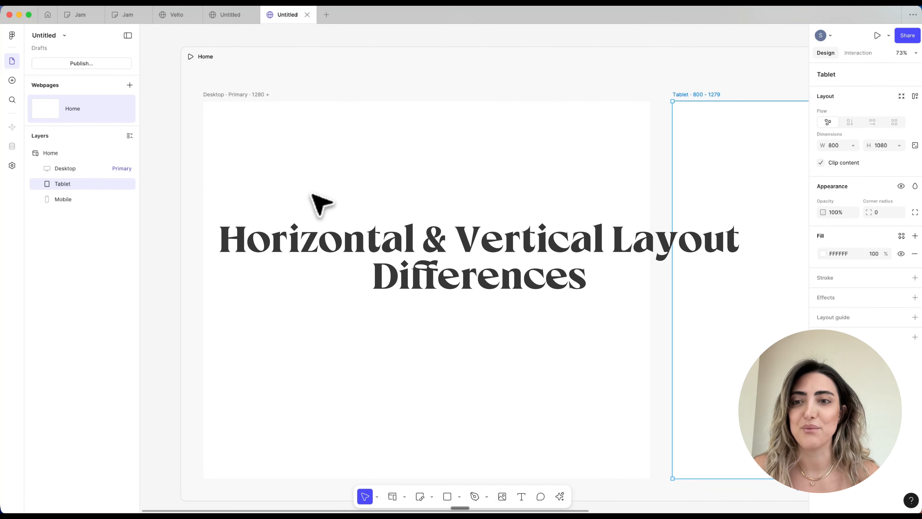
scroll(319, 204, up, 1)
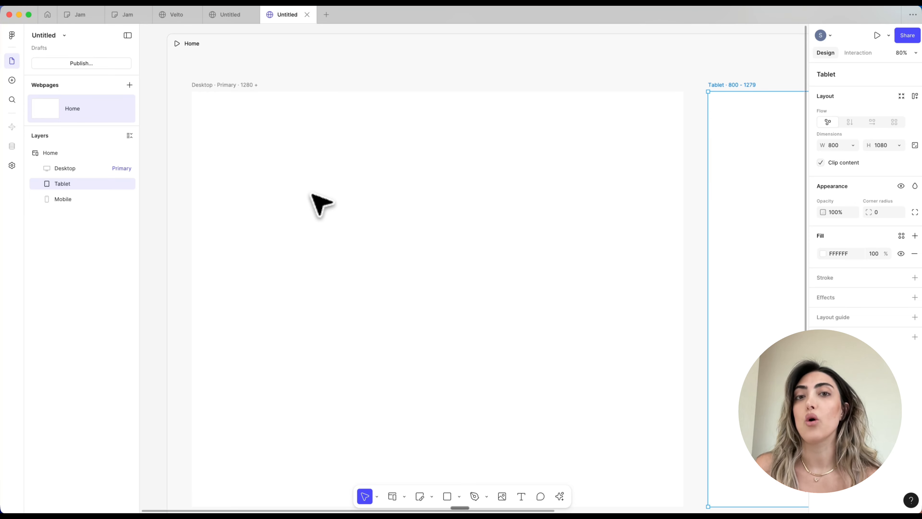
scroll(321, 205, right, 1)
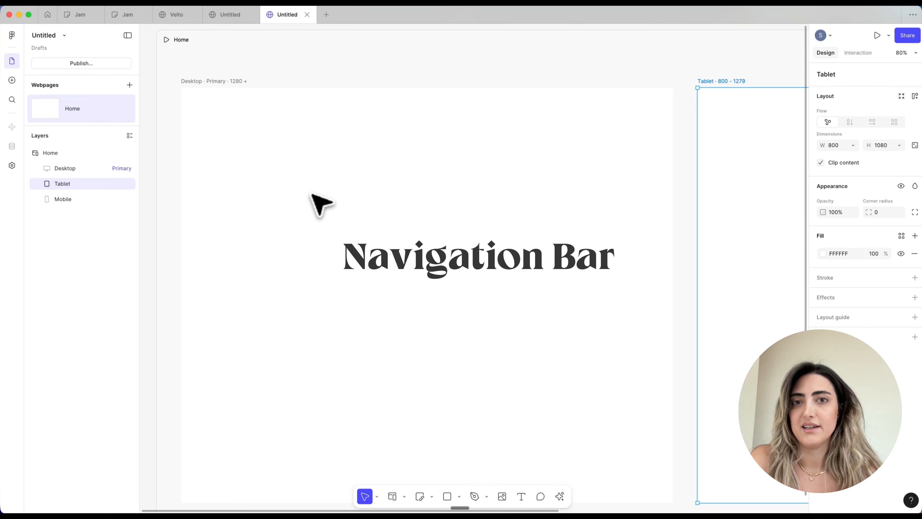
click(312, 196)
click(522, 497)
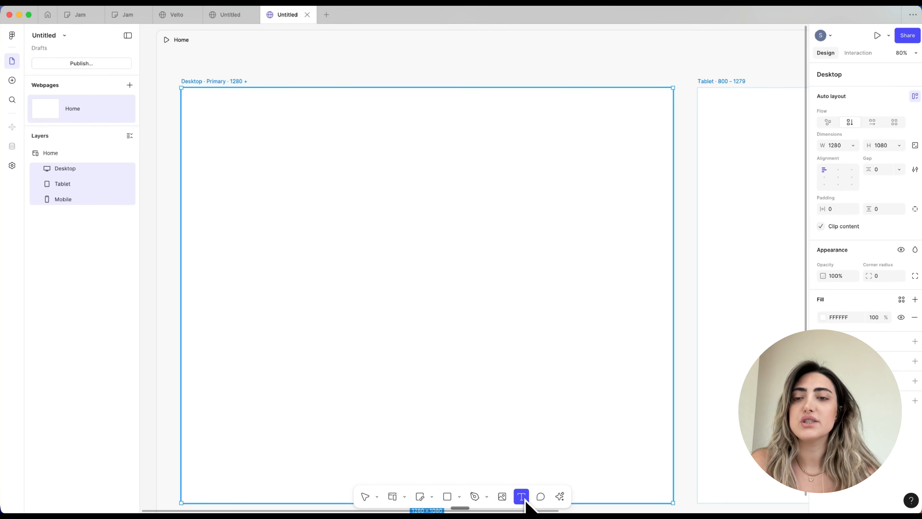
click(371, 181)
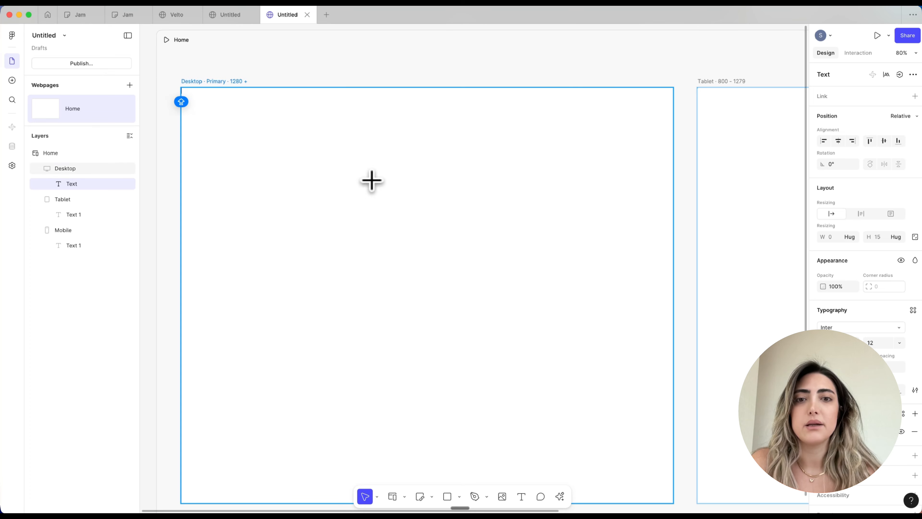
text(Velto)
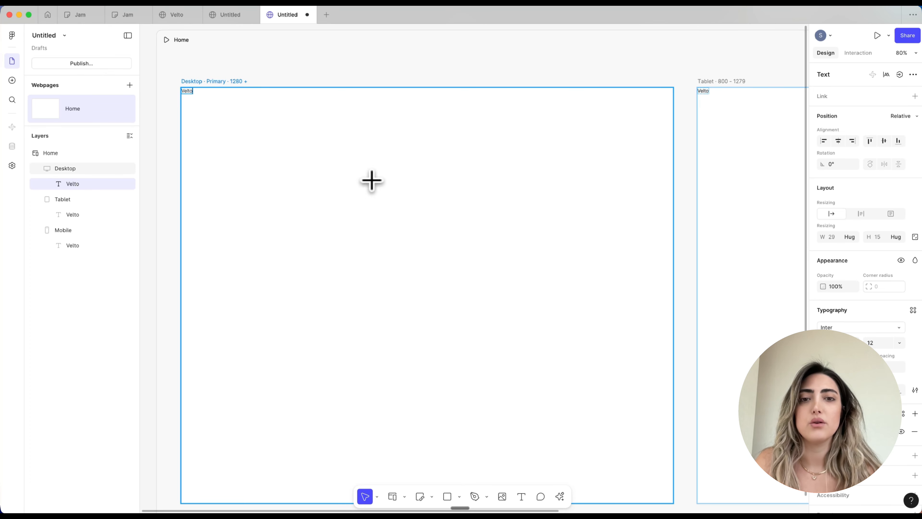
key(Escape)
Set the "Velto" text to font size 40 and give it a heavier font weight.
click(899, 342)
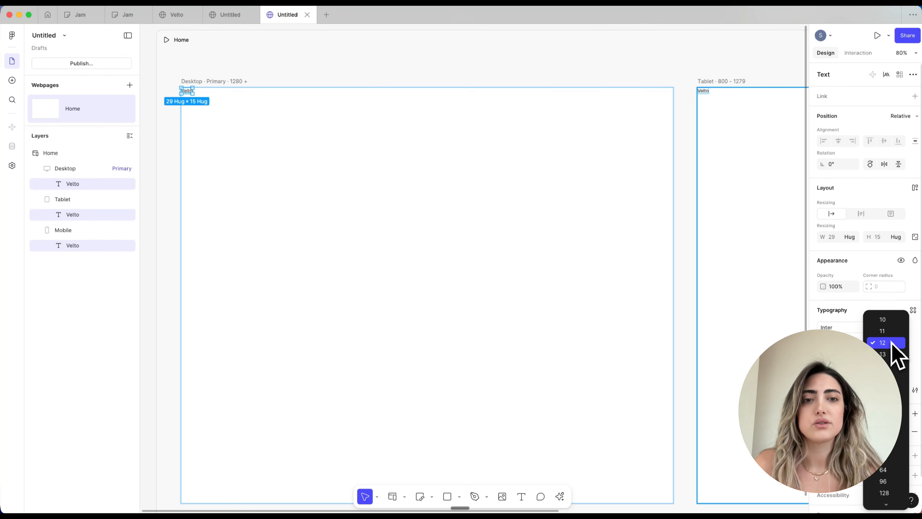
click(900, 448)
click(835, 342)
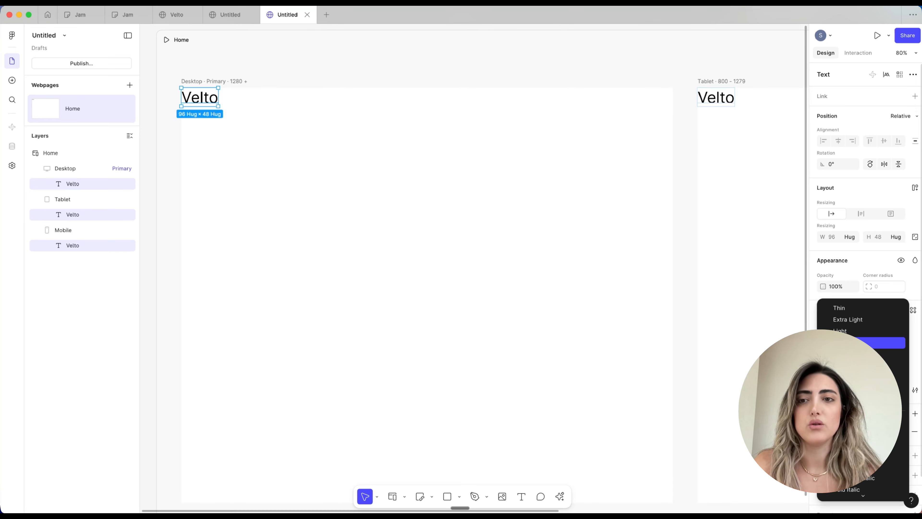
click(885, 378)
Duplicate the "Velto" text three times and change the copies to "Services", "Work" and "Contact".
key(super+d)
key(super+d)
key(super+d)
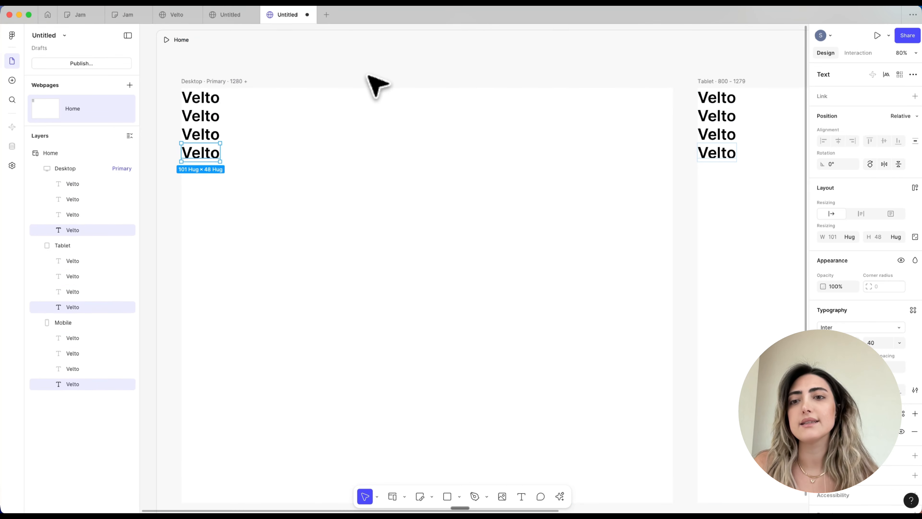
double_click(217, 117)
text(Services)
double_click(187, 136)
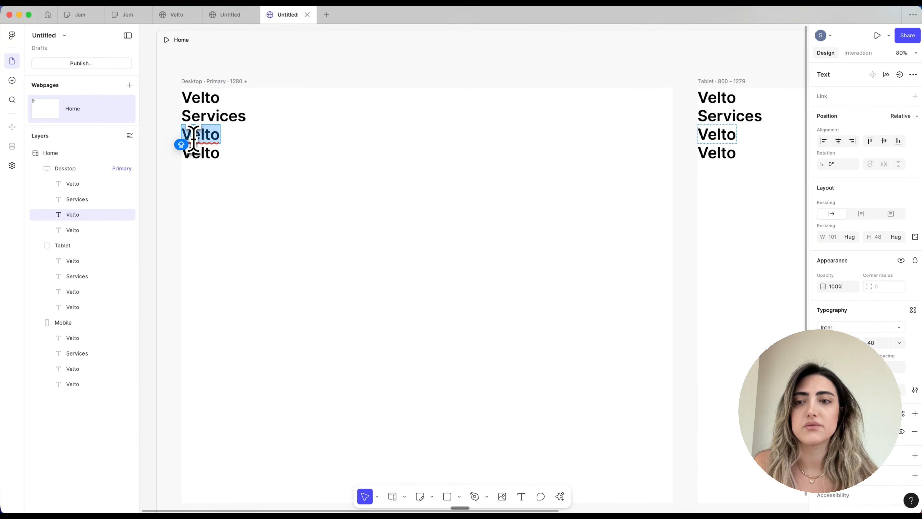
text(Work)
double_click(210, 154)
text(Contact)
Set the font size of the Services, Work and Contact texts to 16.
click(214, 117)
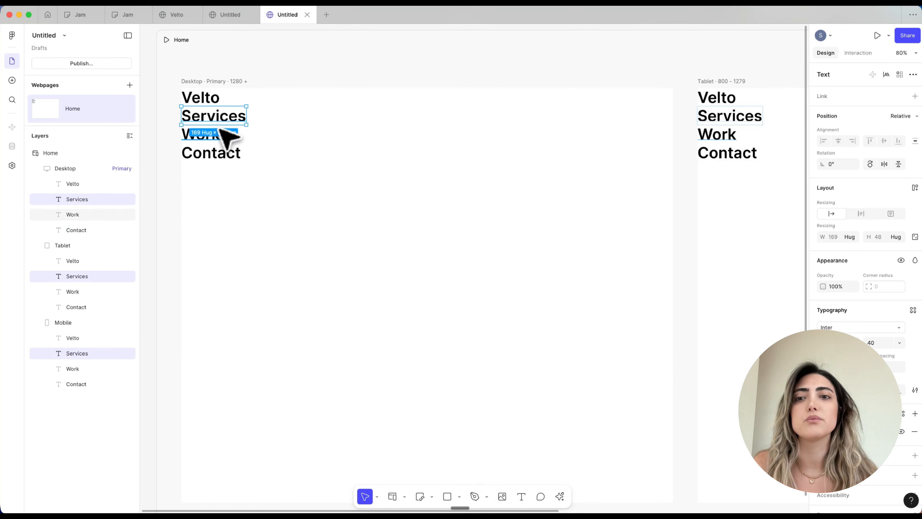
shift+click(222, 136)
shift+click(210, 152)
click(899, 343)
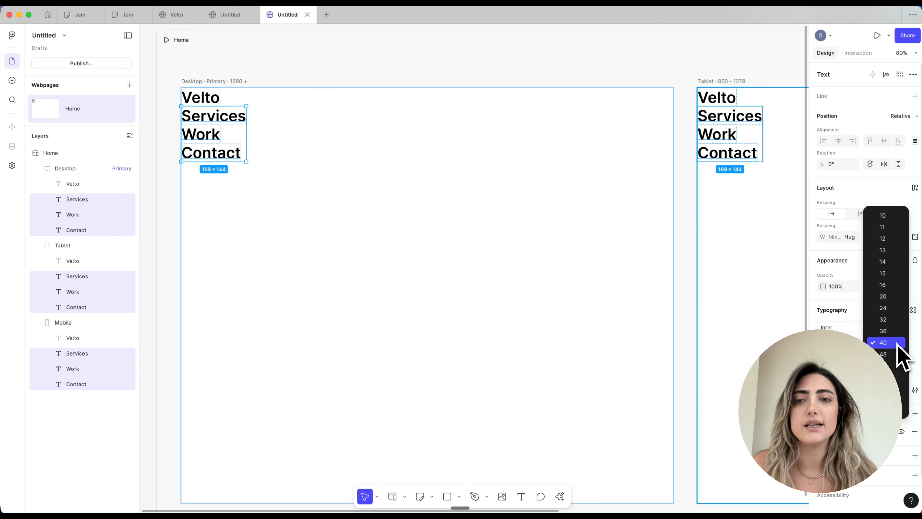
click(889, 285)
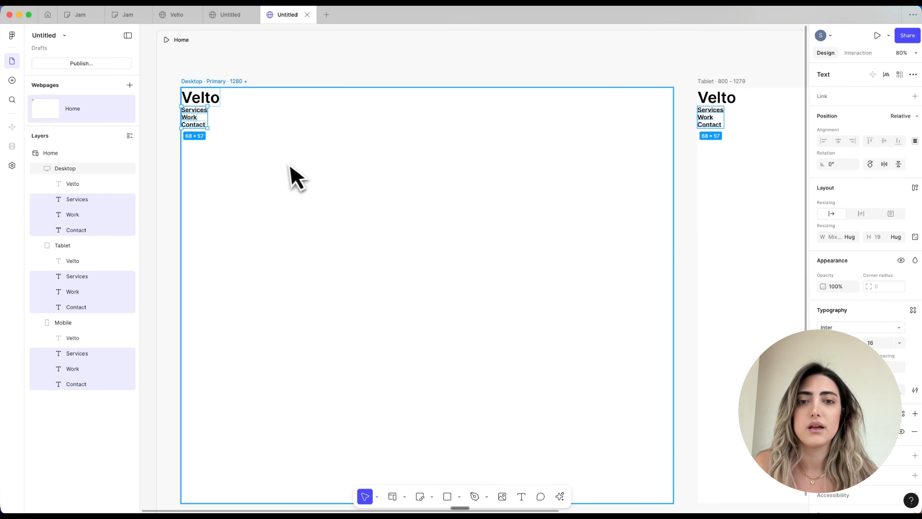
Group Services, Work and Contact in a horizontal auto layout, and wrap that group with "Velto" in another horizontal auto layout.
key(shift+a)
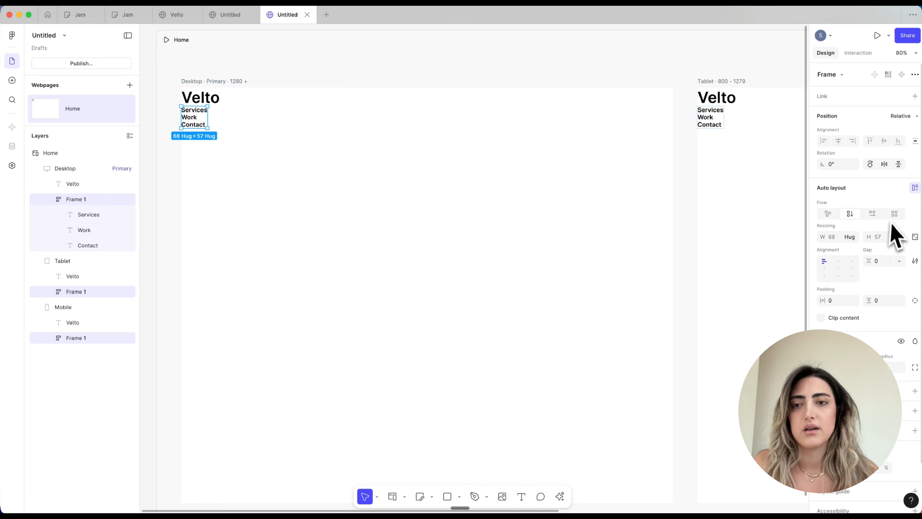
click(874, 215)
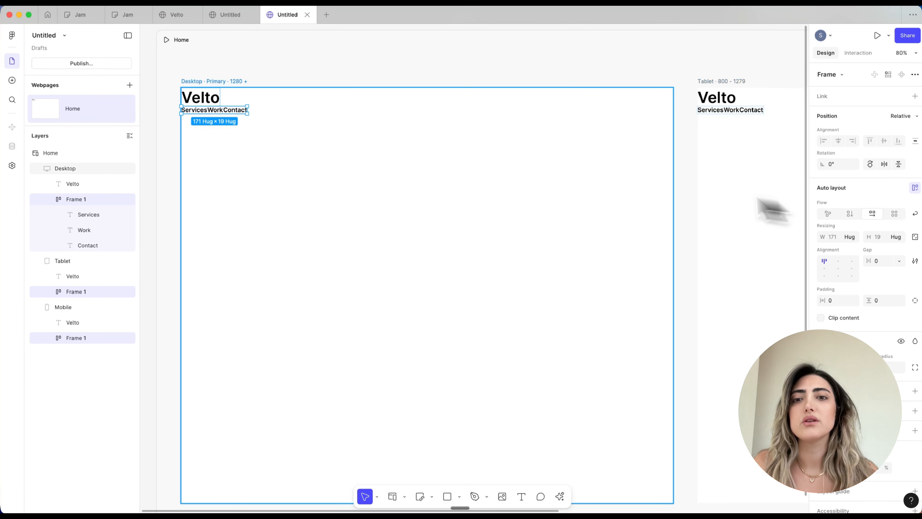
shift+click(211, 102)
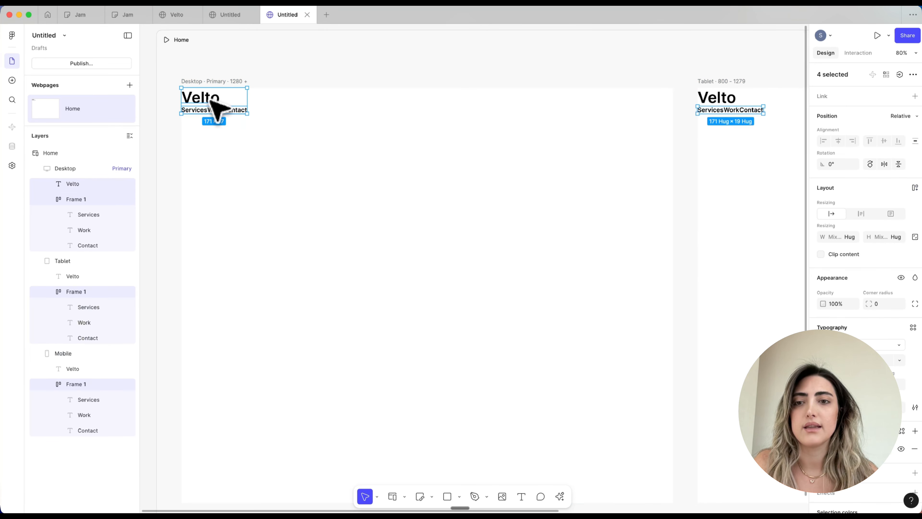
key(shift+a)
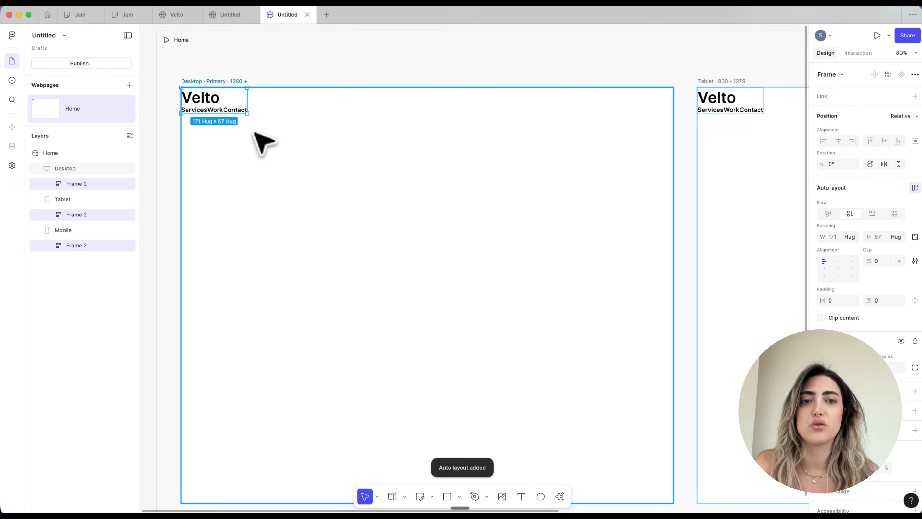
click(872, 213)
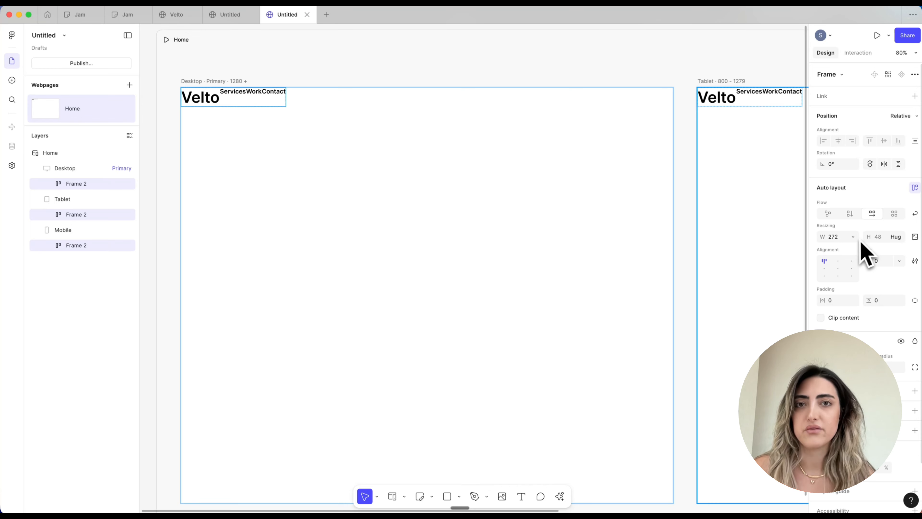
Make the navigation bar frame fill its container's width, centre its items vertically and set the gap to Auto.
click(853, 237)
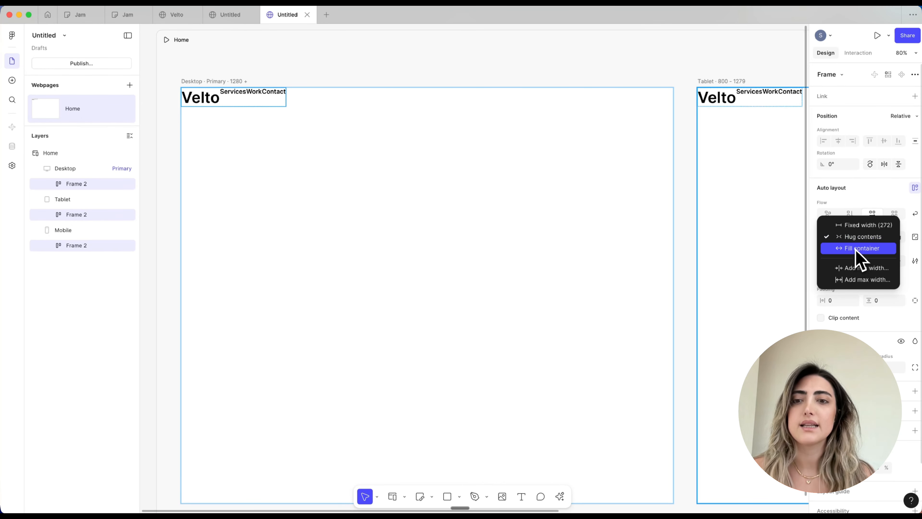
click(835, 250)
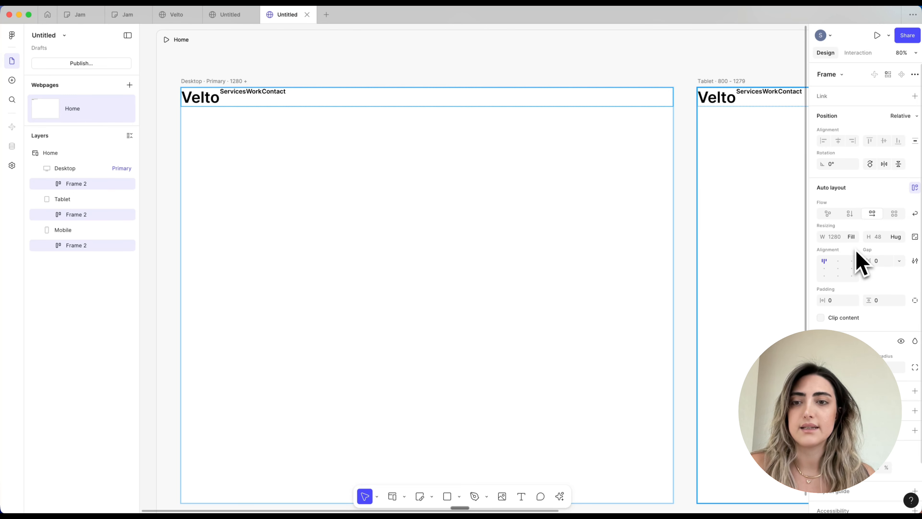
click(840, 268)
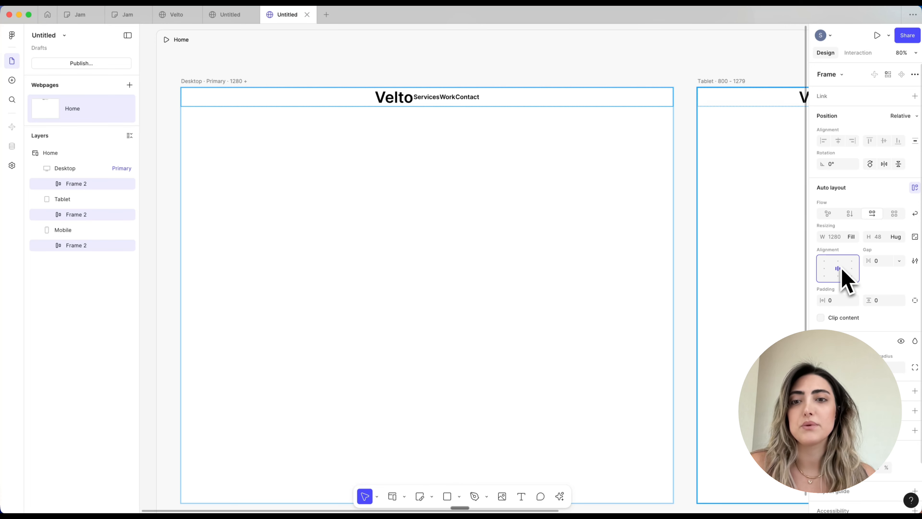
click(841, 270)
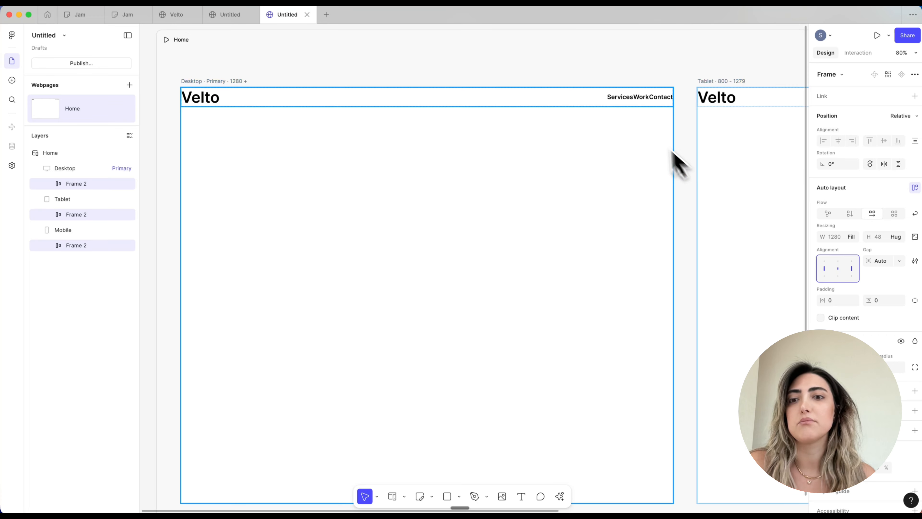
Set the gap between the navigation links to 24 and the navigation bar's horizontal padding to 54.
click(885, 268)
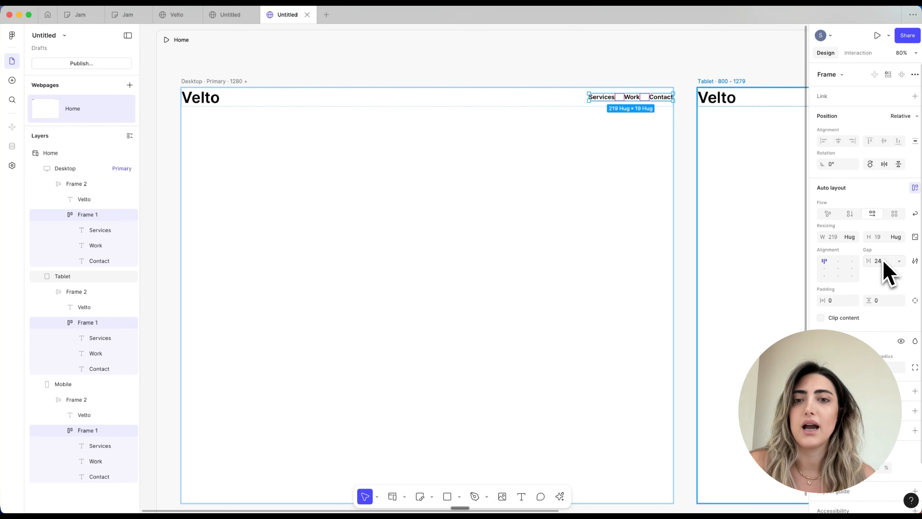
click(526, 101)
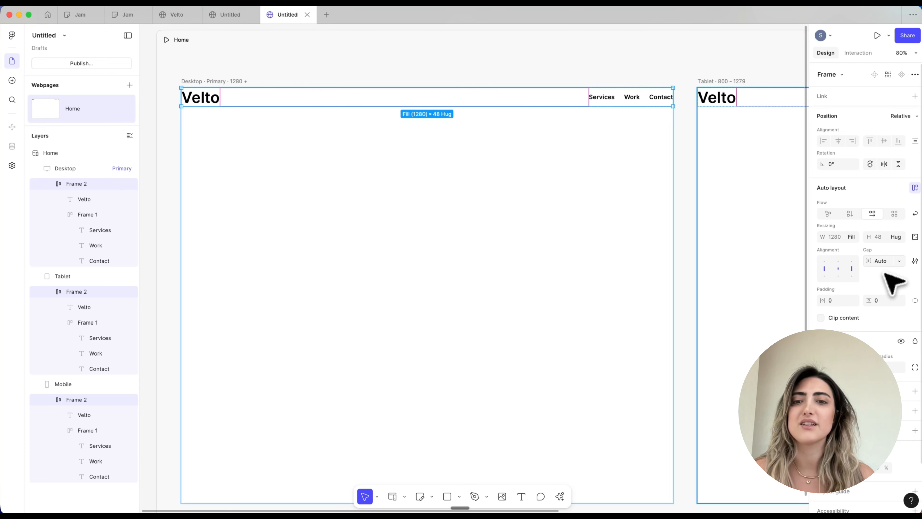
click(842, 304)
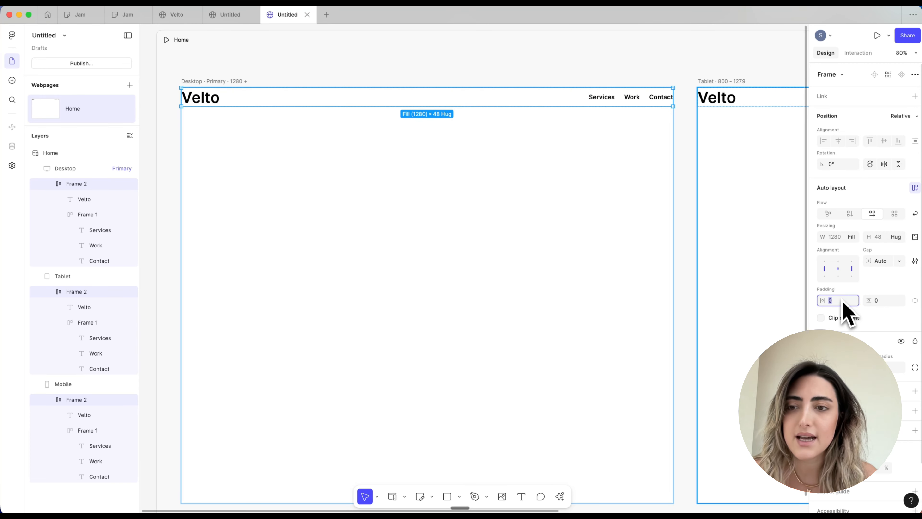
key(Return)
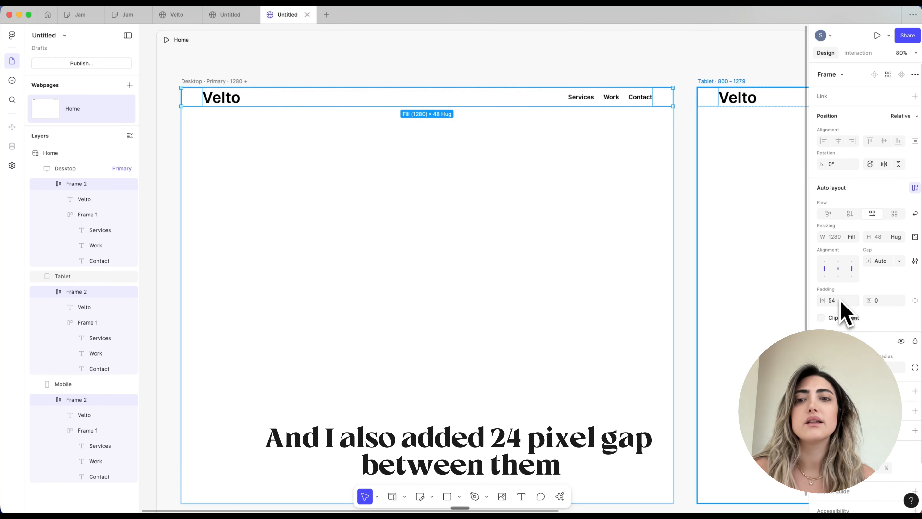
click(627, 236)
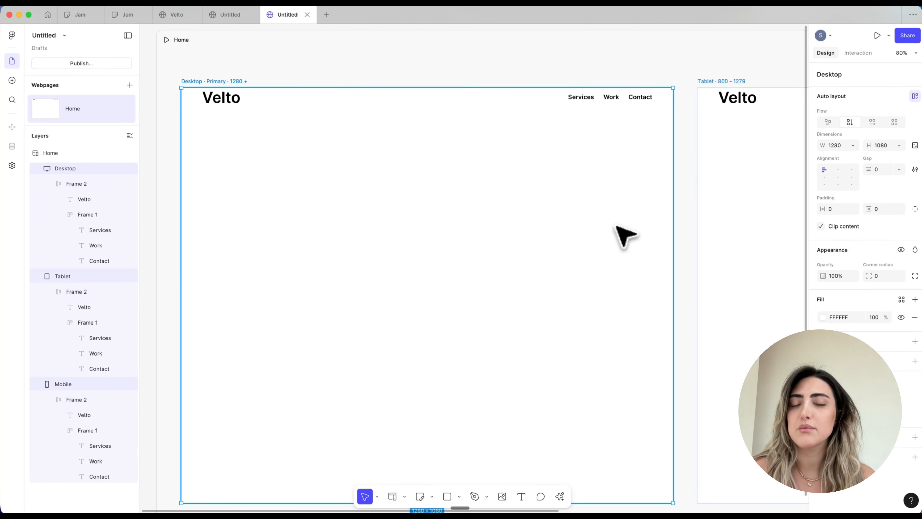
Give the navigation bar frame a fixed height of 120.
click(552, 108)
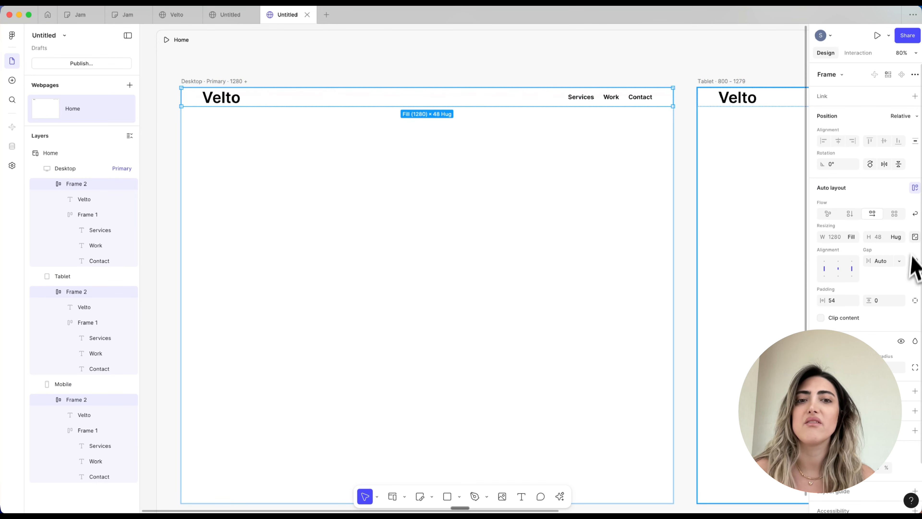
click(895, 237)
click(890, 225)
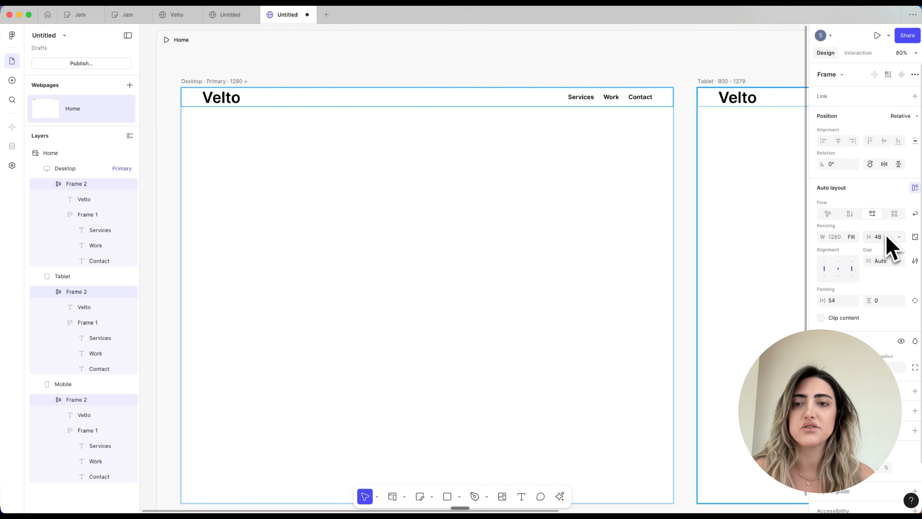
click(887, 236)
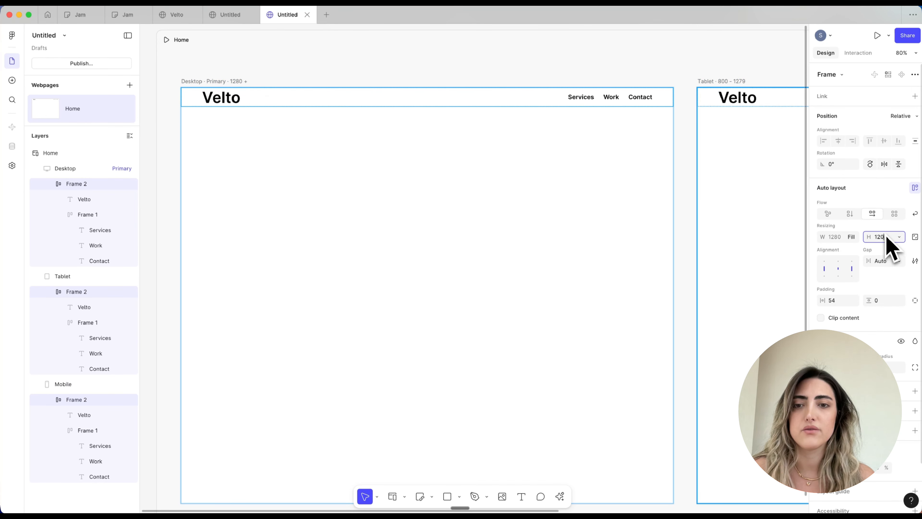
key(Return)
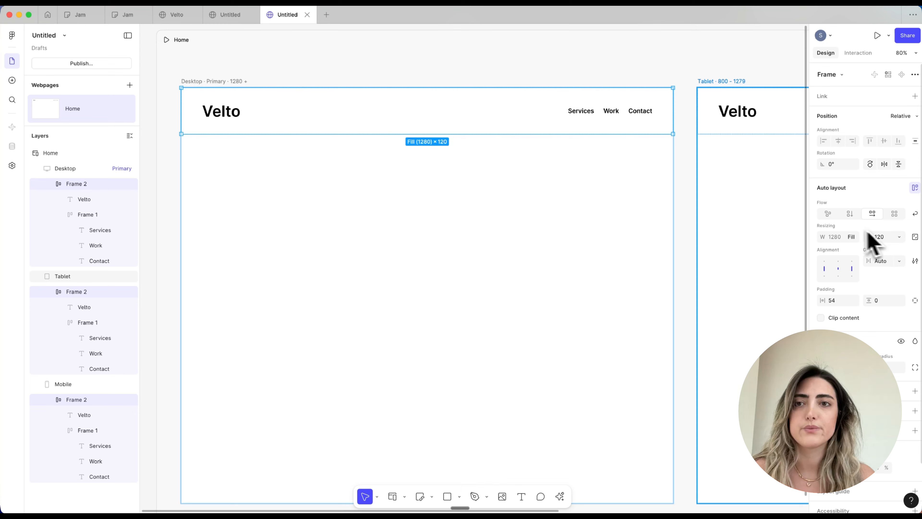
Add a fill to the navigation bar using the MainColor style from the library.
click(914, 391)
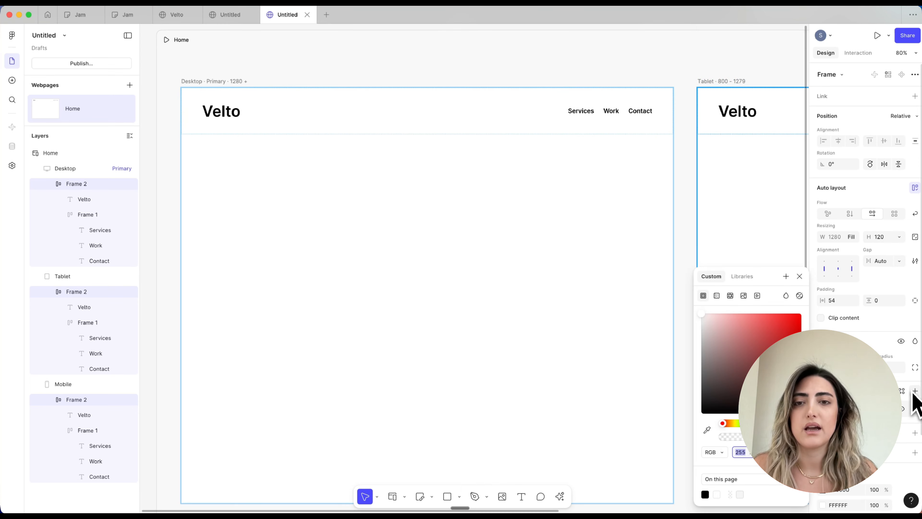
click(742, 277)
click(745, 338)
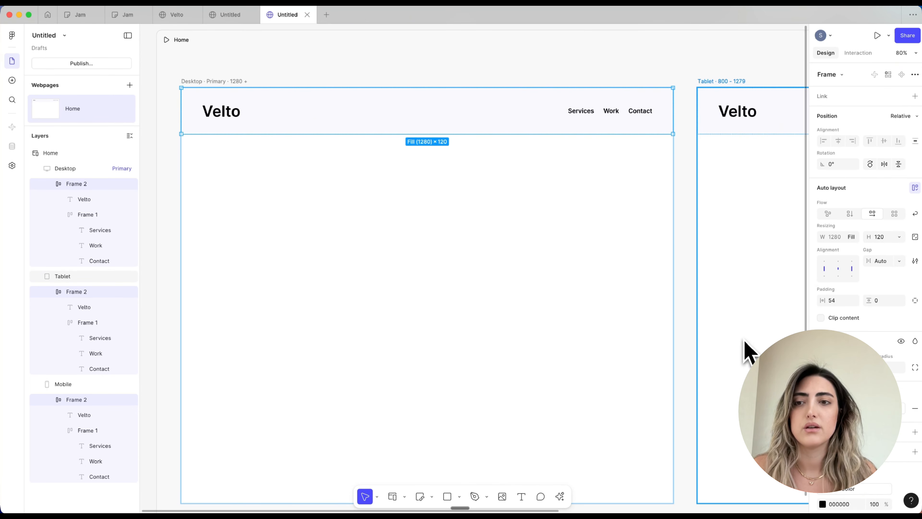
click(691, 326)
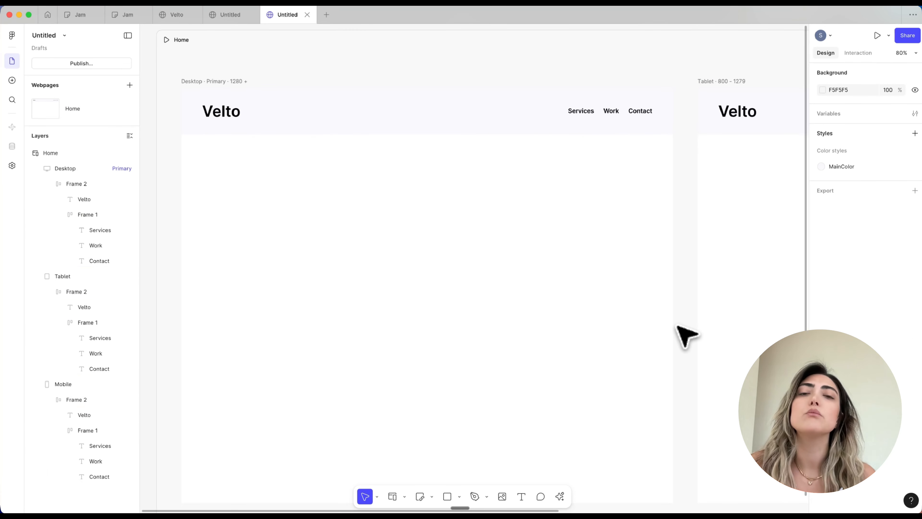
Draw a frame about 673 × 352 below the desktop navigation bar, with horizontal auto layout and its width filling the container.
key(f)
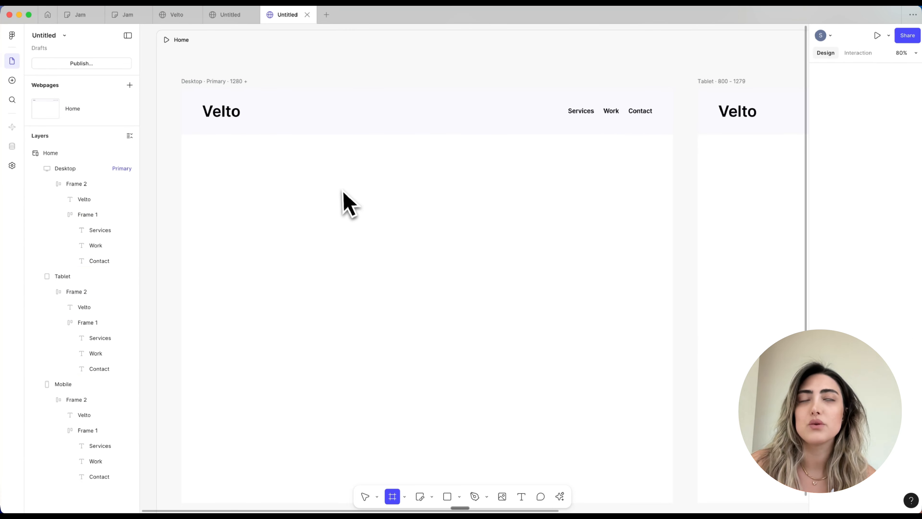
click(284, 162)
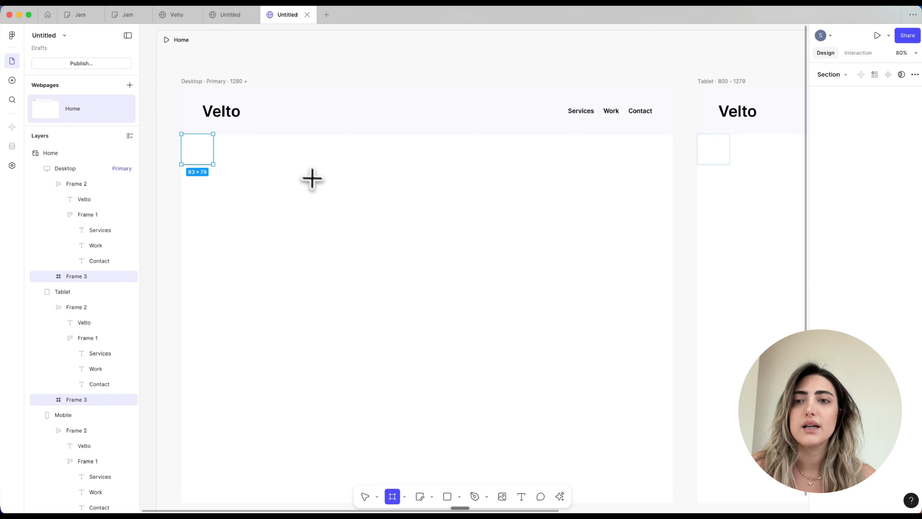
drag(373, 222, 487, 259)
drag(512, 277, 537, 282)
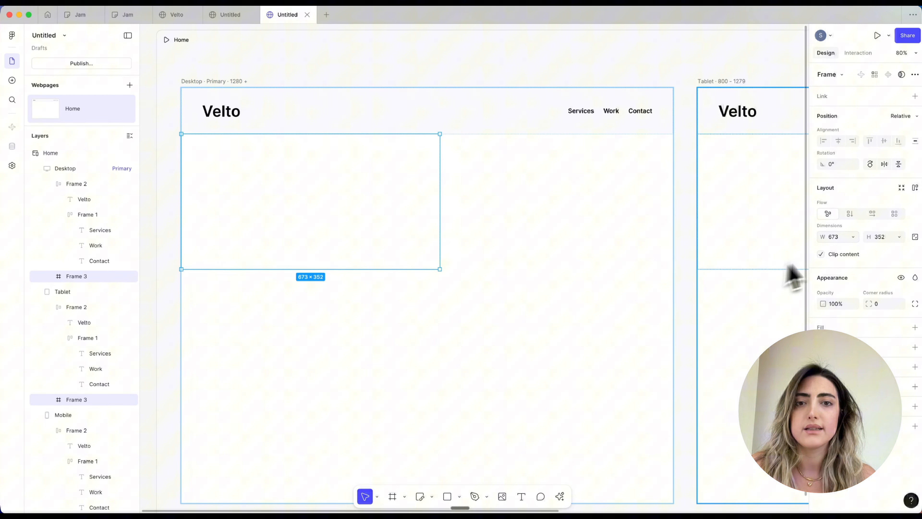
click(872, 215)
click(856, 237)
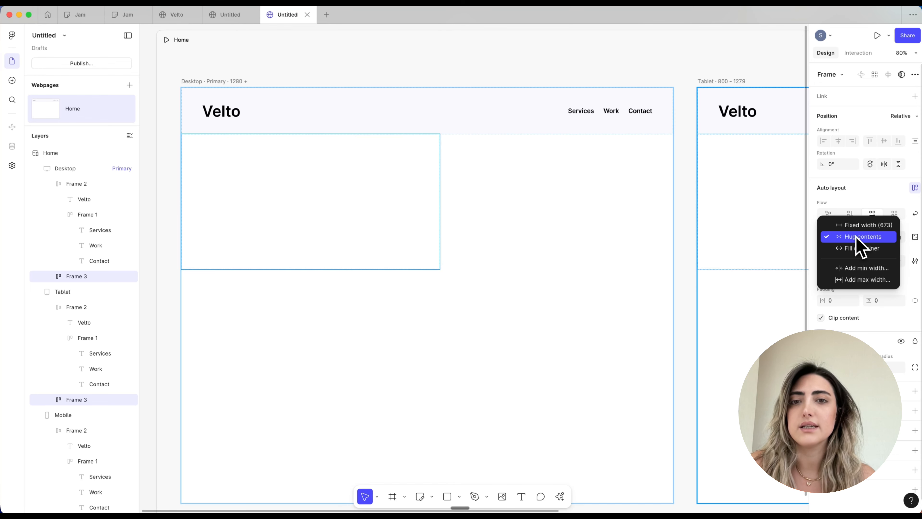
click(858, 248)
Rename the new frame below the navigation bar as "Hero Section".
double_click(85, 278)
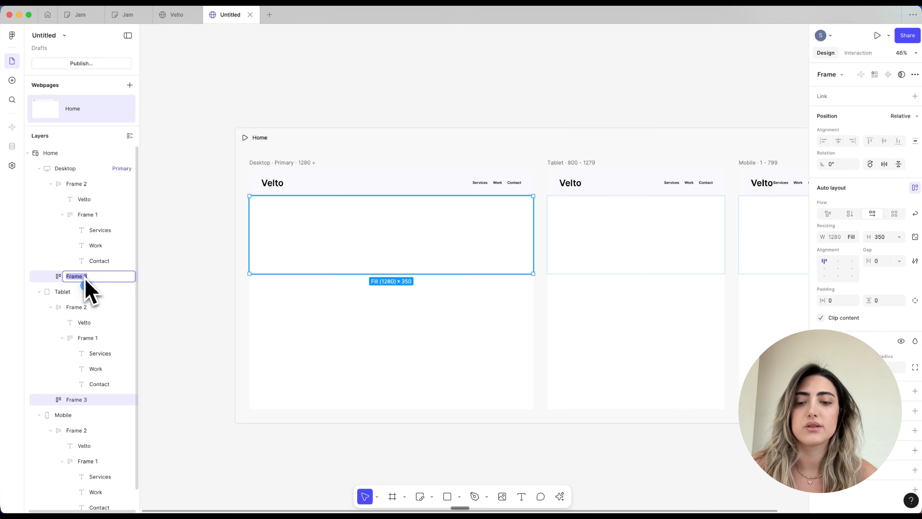
text(Hero Section)
key(Return)
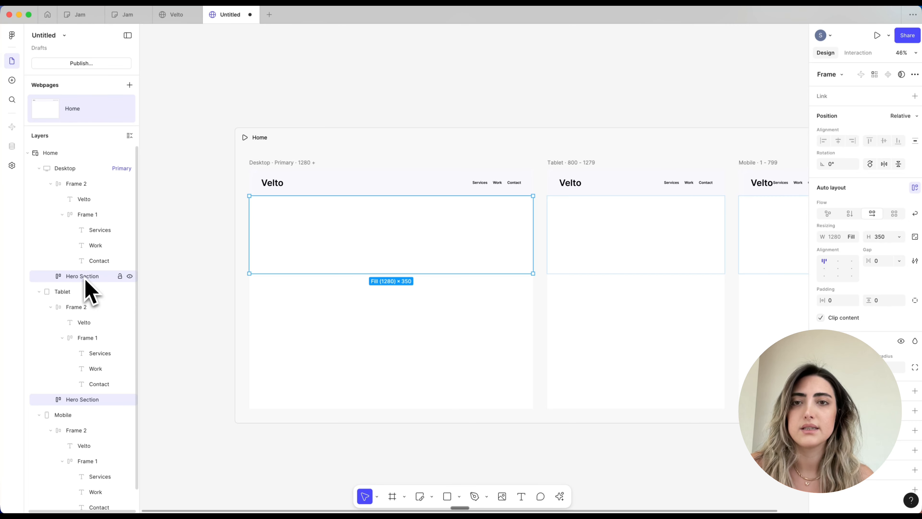
Add the headline "Designing experiences that make people feel something" to the desktop hero section in Instrument Sans 64, narrowed to wrap onto two lines.
key(t)
click(370, 252)
text(Designing experiences that make people feel something)
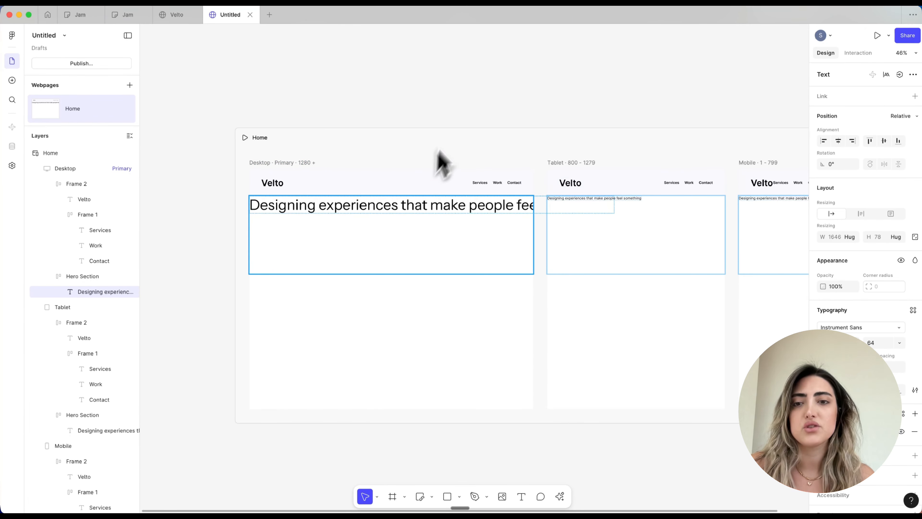
key(Escape)
drag(614, 205, 436, 206)
Align the contents of the desktop hero section to its bottom left.
click(479, 262)
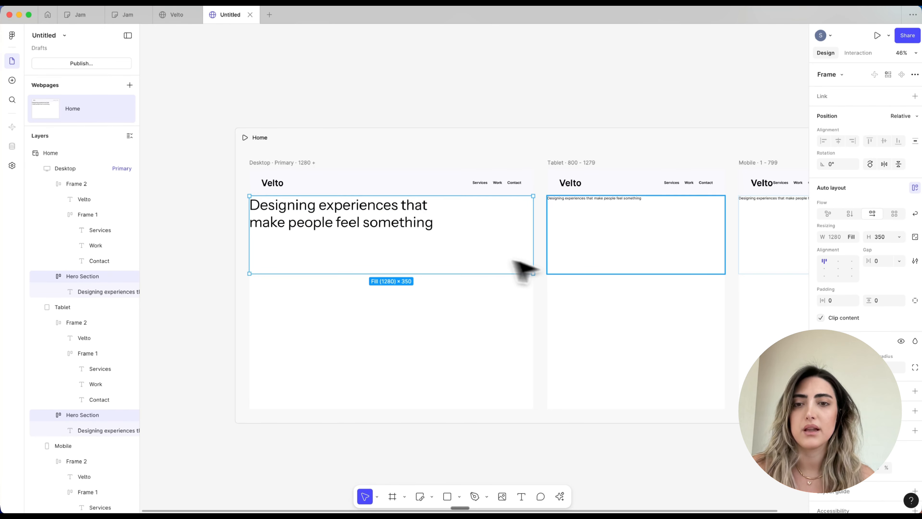
click(824, 277)
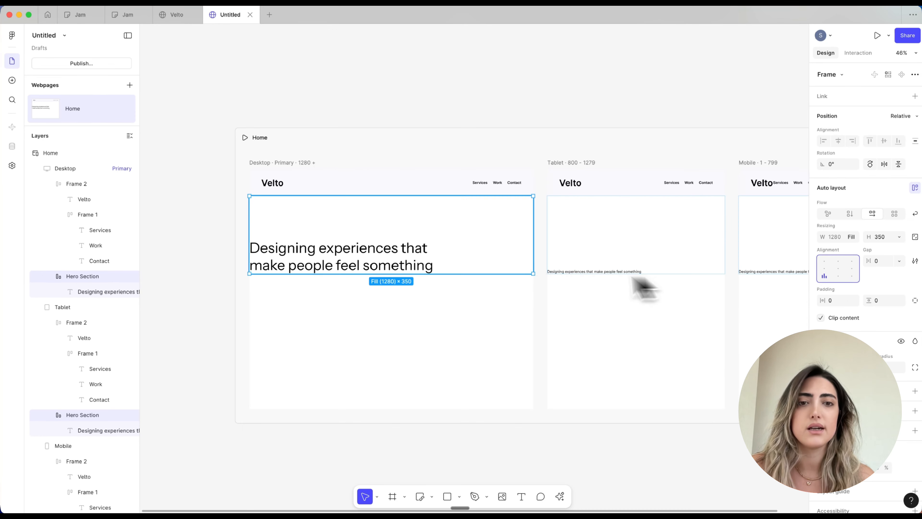
scroll(520, 302, down, 2)
scroll(515, 294, down, 5)
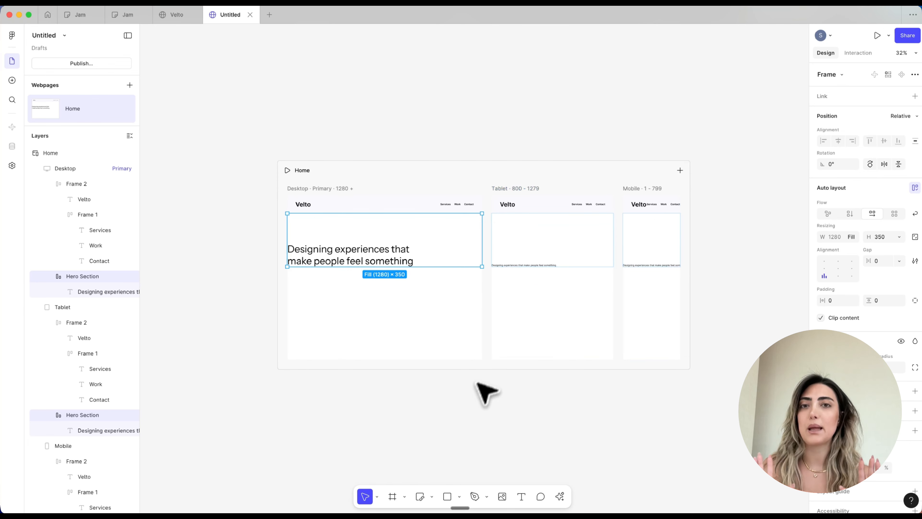
click(475, 396)
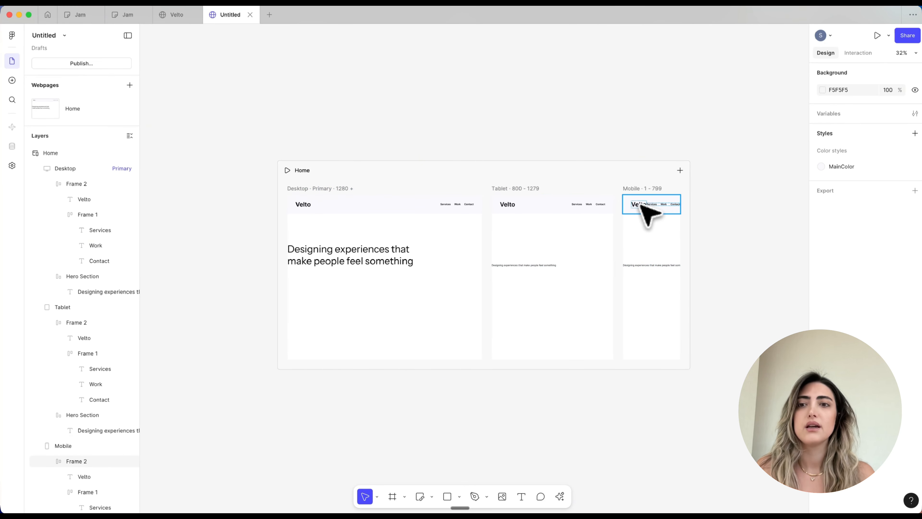
Set the height of the tablet breakpoint's hero section to 230.
scroll(654, 204, up, 5)
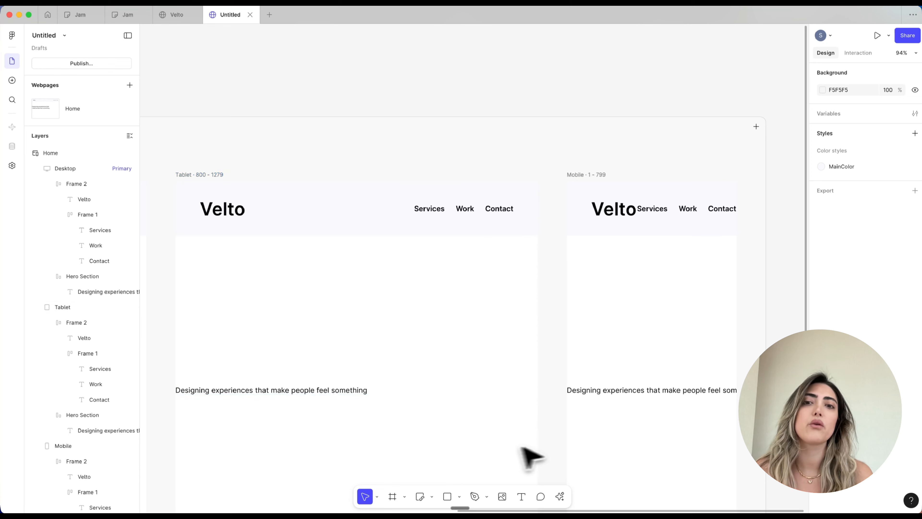
click(523, 363)
click(890, 238)
click(888, 237)
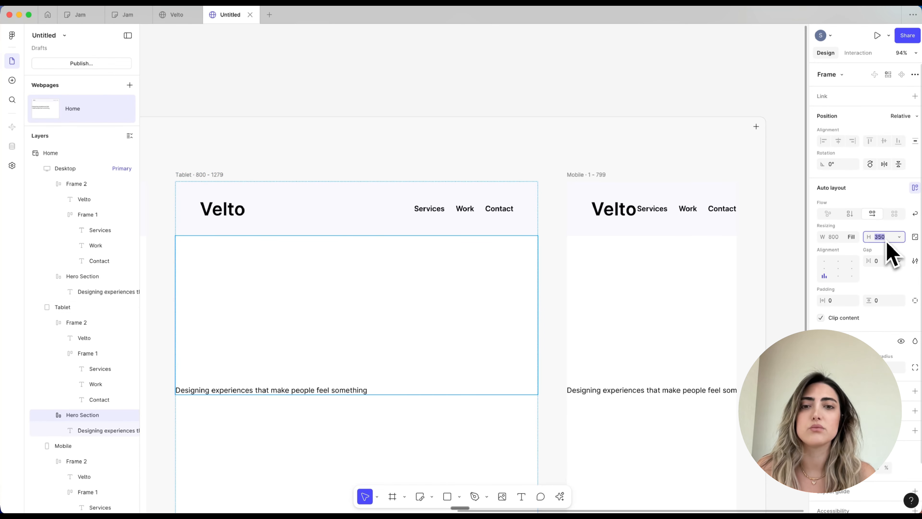
text(230)
key(Return)
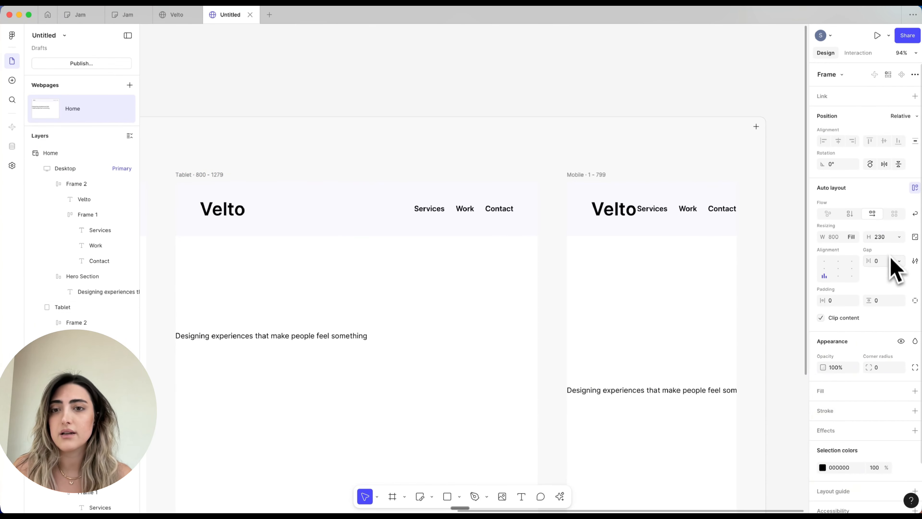
Set the tablet headline's font size to 40 and narrow its text box to about 540 so it wraps onto two lines.
click(354, 336)
click(886, 343)
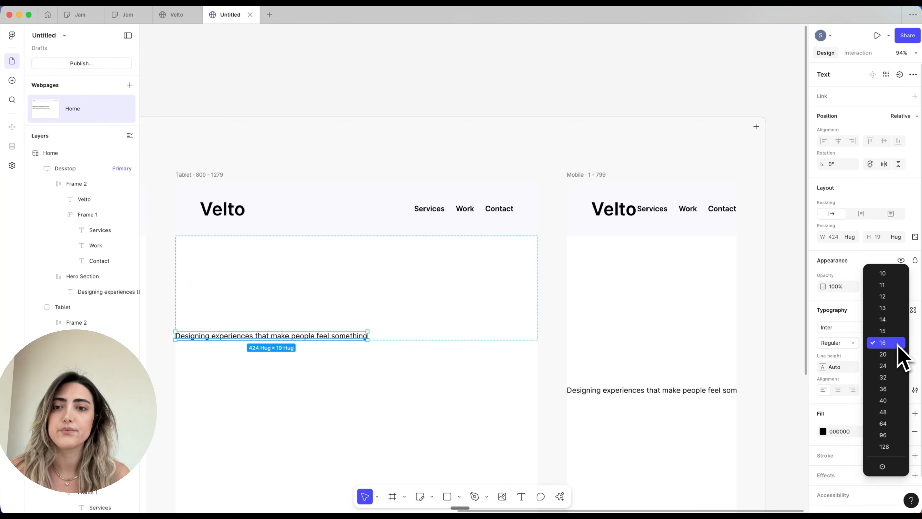
click(886, 399)
drag(654, 330, 421, 326)
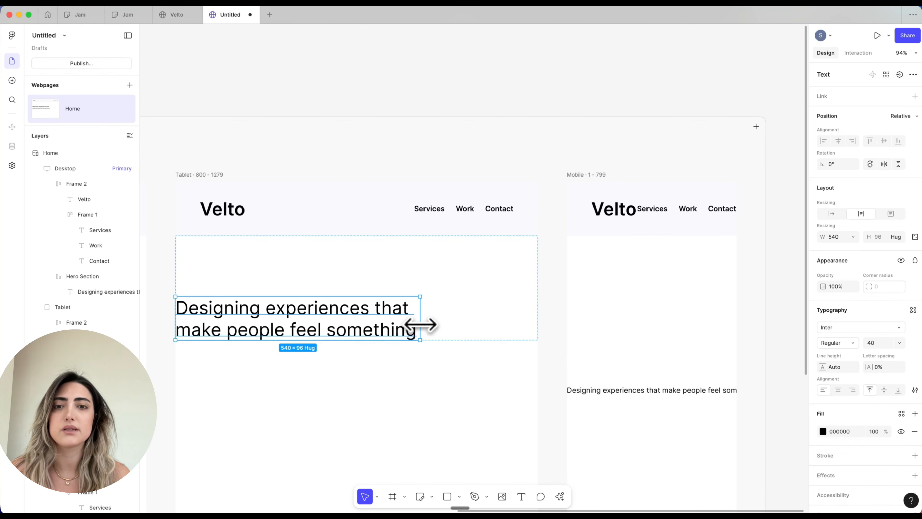
Set the height of the mobile breakpoint's hero section to 140.
click(665, 363)
click(882, 237)
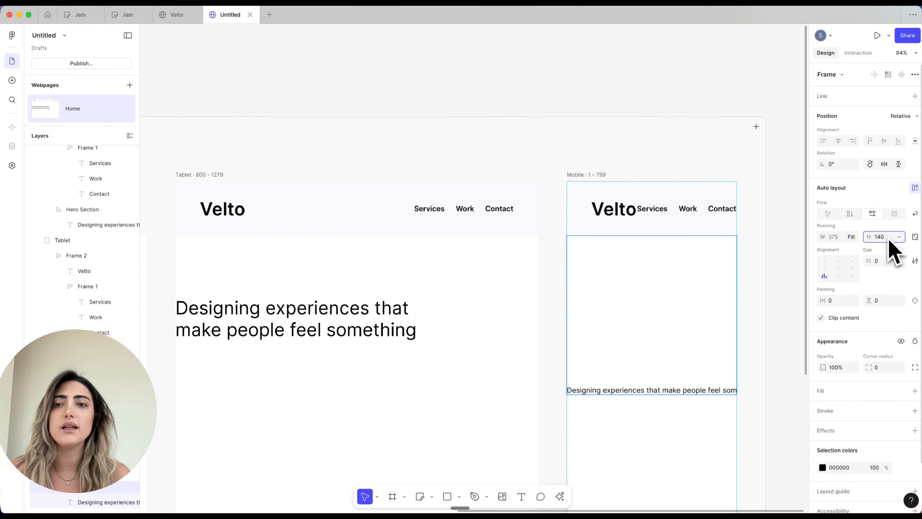
key(Return)
Set the mobile headline's font size to 24 and narrow its text box to the frame width so it wraps onto two lines.
key(Return)
click(899, 342)
click(902, 365)
scroll(766, 305, right, 3)
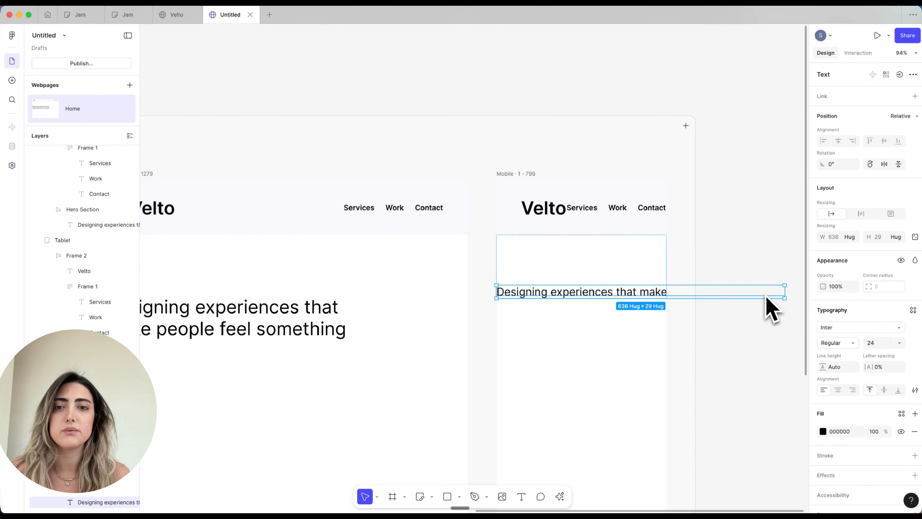
drag(784, 291, 667, 292)
In the mobile navigation bar, set "Velto" to font size 24 and paste the burger menu icon, enlarged to about 34 × 34.
click(901, 343)
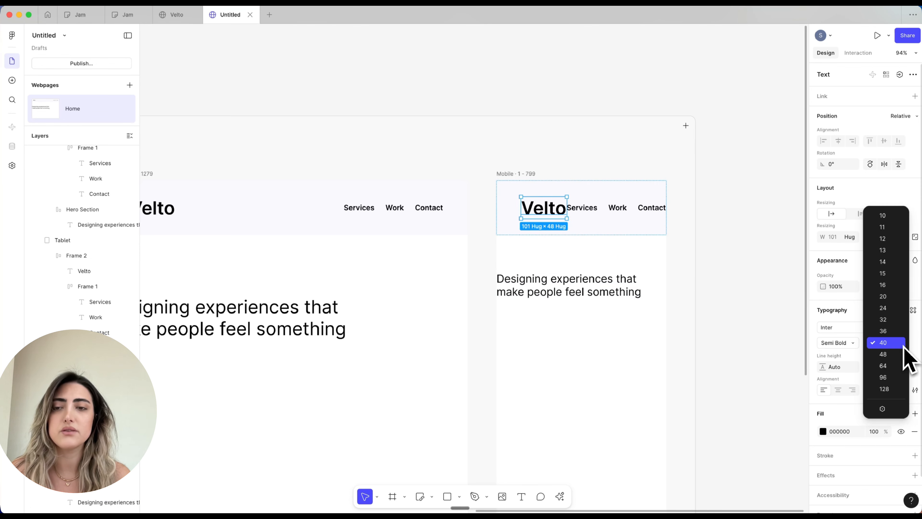
click(886, 308)
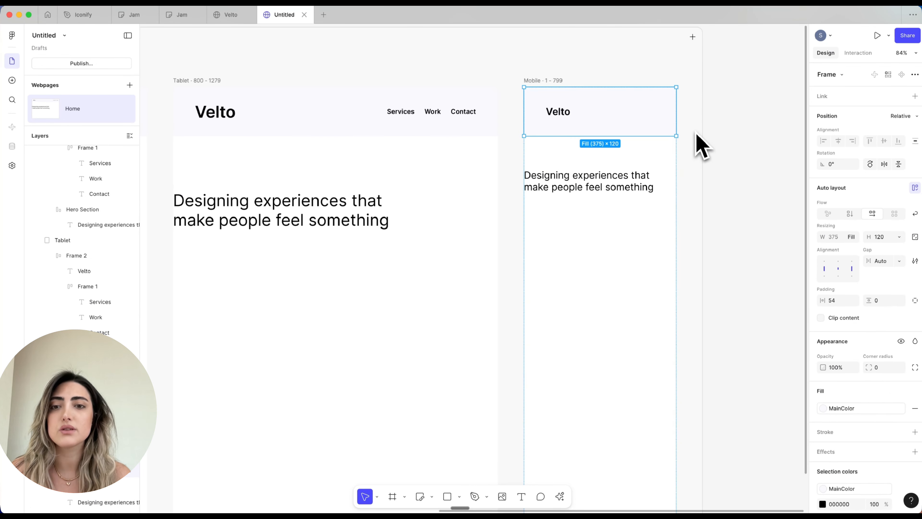
key(super+v)
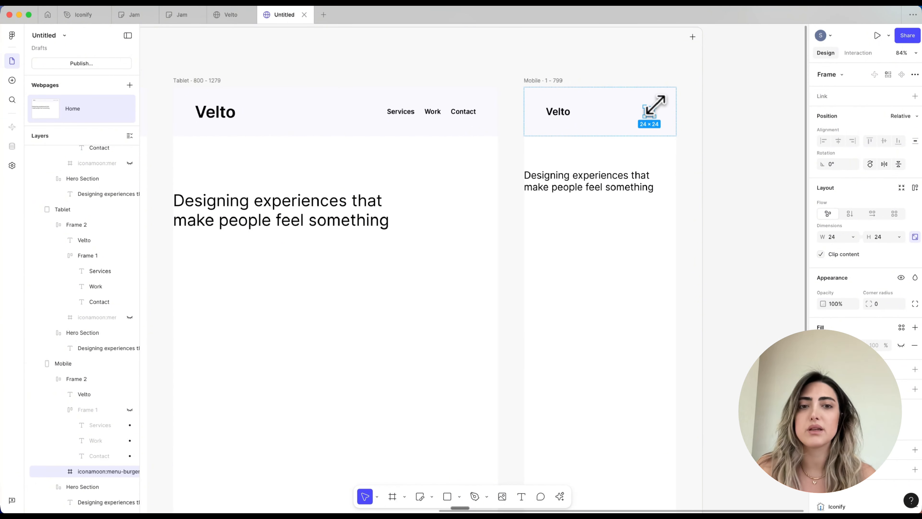
drag(655, 107, 657, 104)
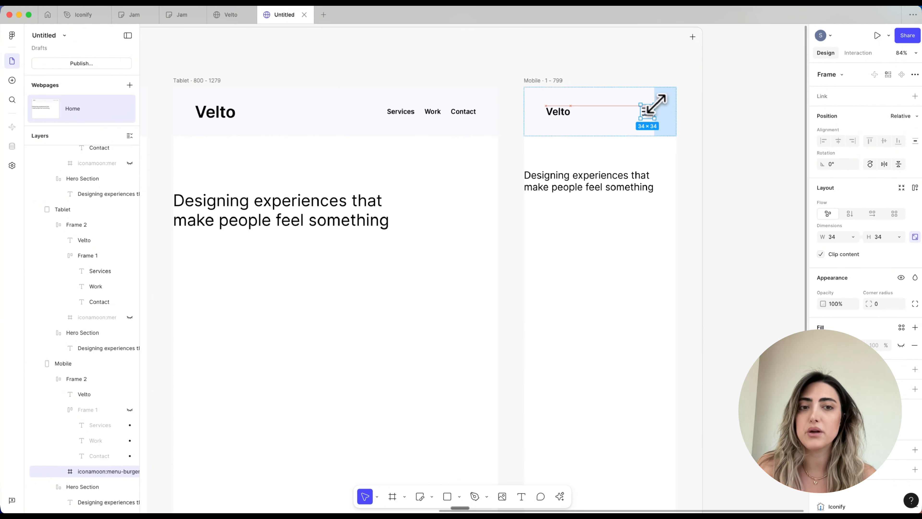
click(606, 74)
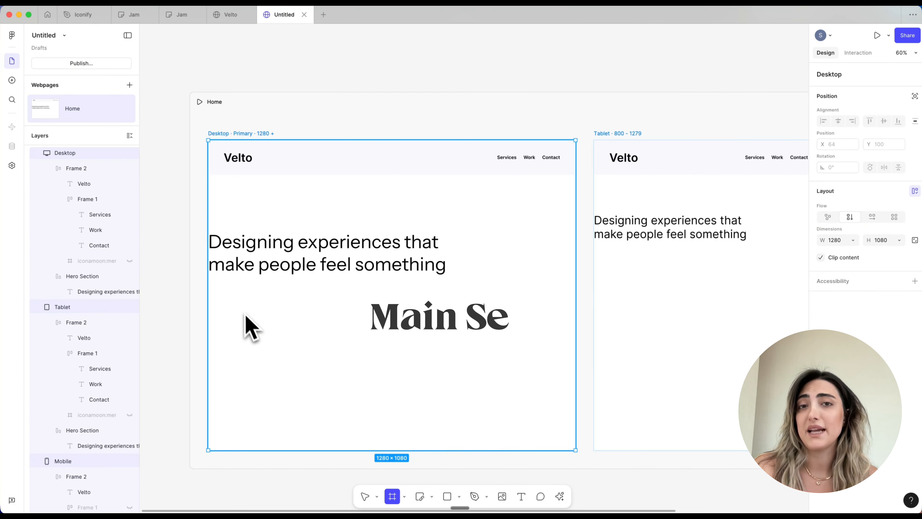
Draw a frame about 701 × 363 below the desktop hero section, with horizontal auto layout and its width filling the container.
click(278, 321)
drag(279, 321, 439, 408)
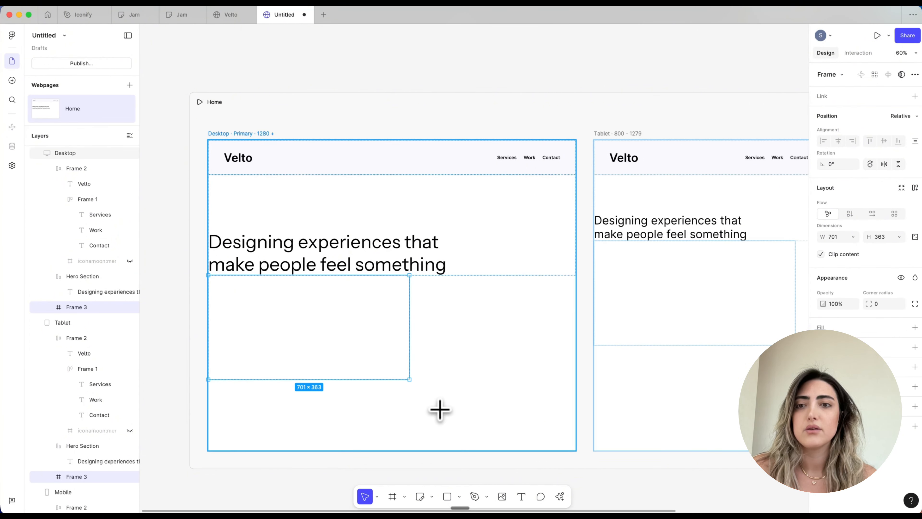
click(873, 215)
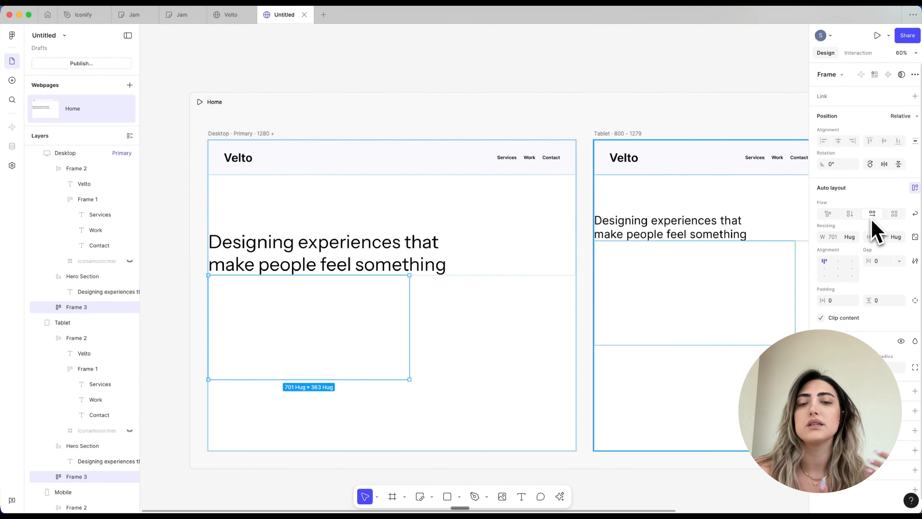
click(850, 237)
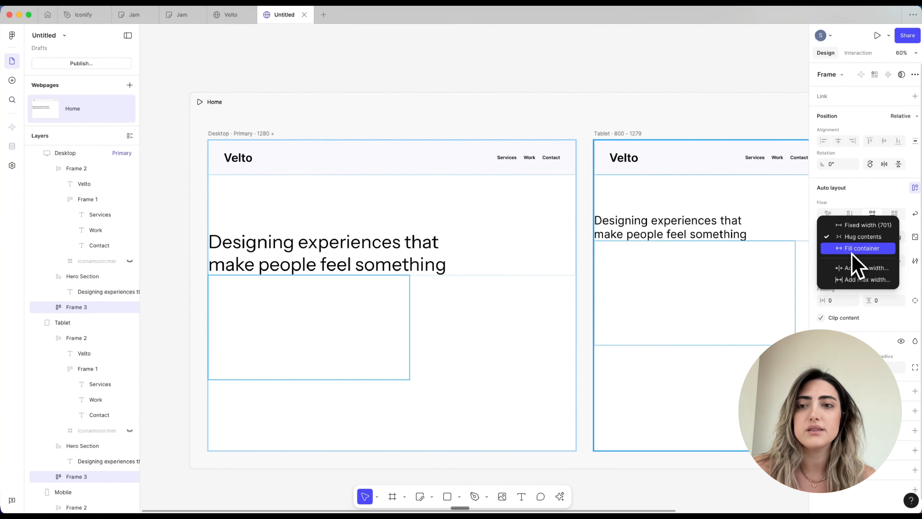
click(854, 251)
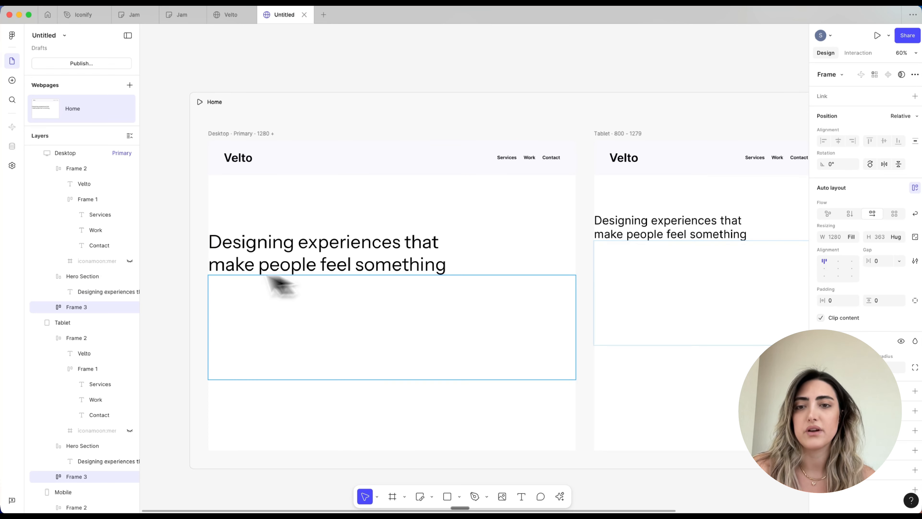
Rename the new frame below the desktop hero section as "Main Section" and set its height to 550.
double_click(93, 307)
text(Main Sect)
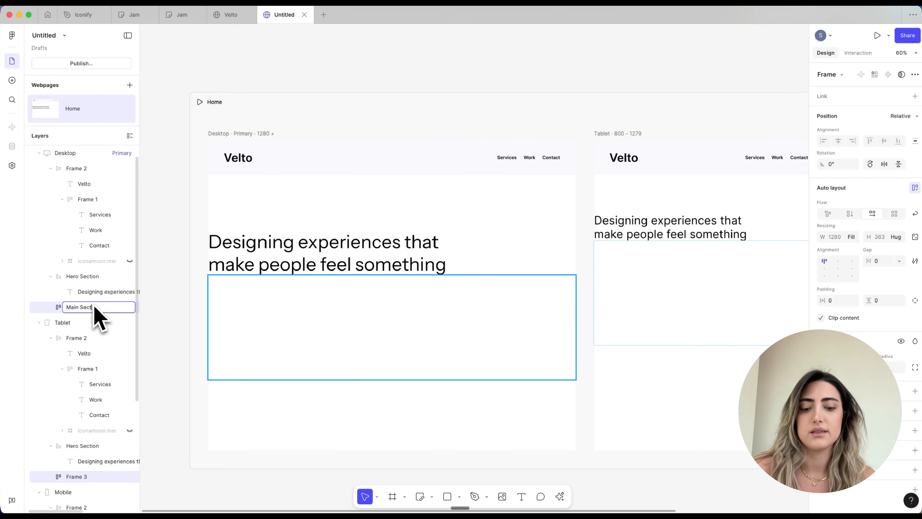
text(ion)
key(Return)
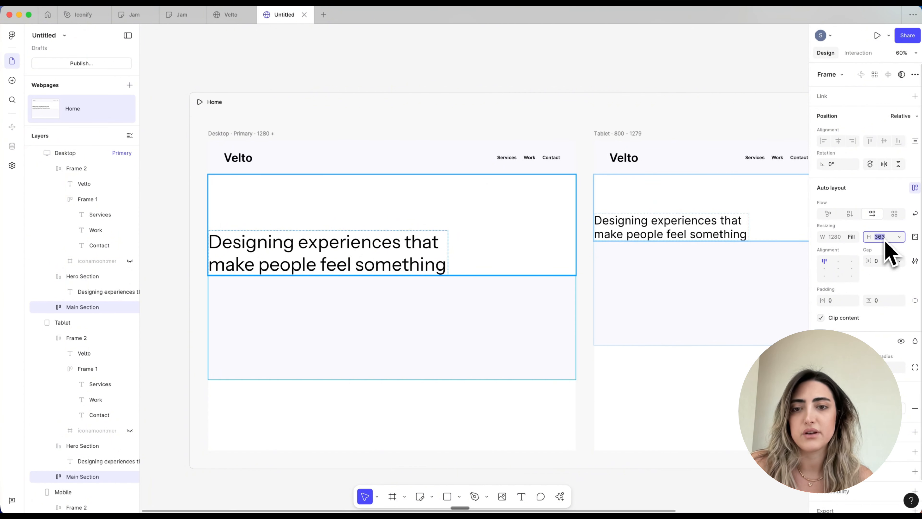
click(885, 239)
text(550)
key(Return)
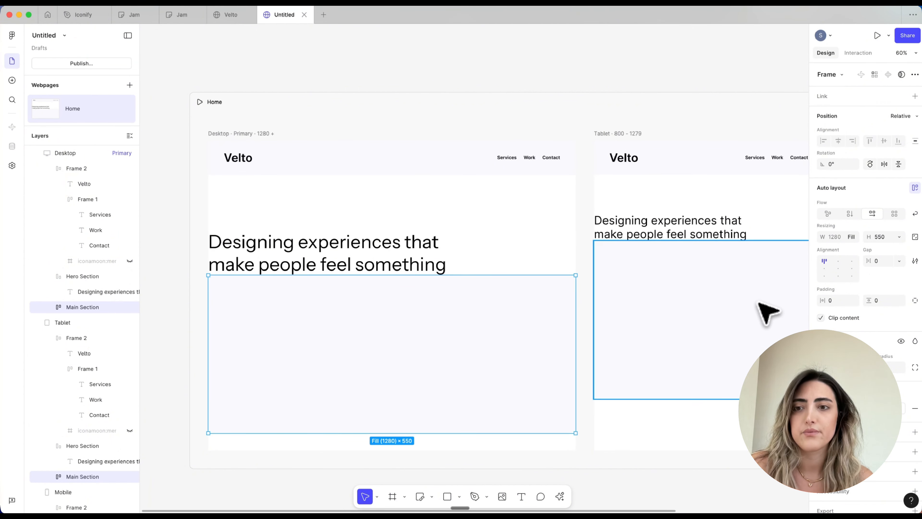
Reduce the height of the mobile breakpoint's Main Section and fill the section with the MainColor library style.
scroll(767, 312, down, 5)
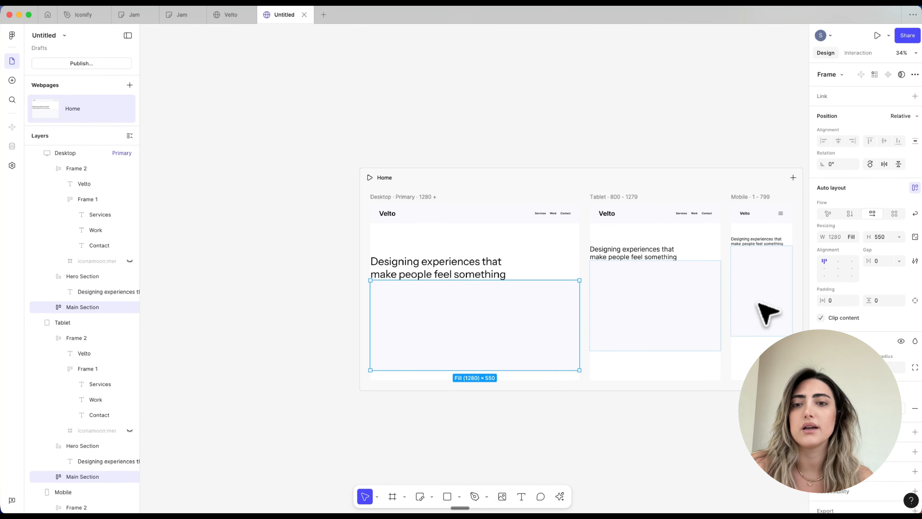
scroll(766, 313, right, 2)
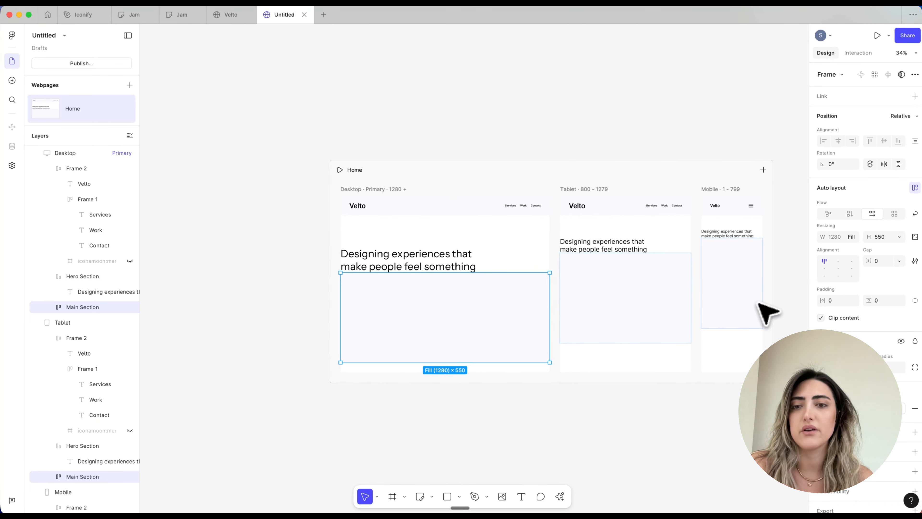
click(666, 305)
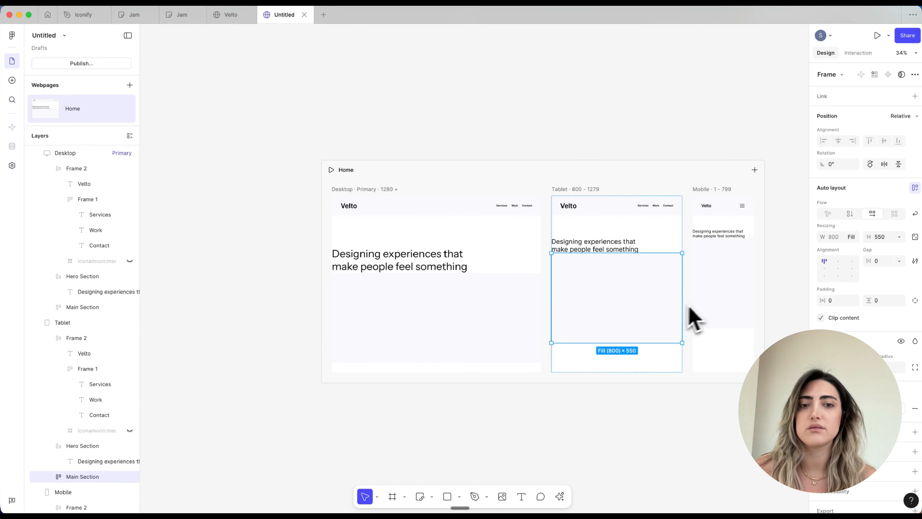
click(704, 299)
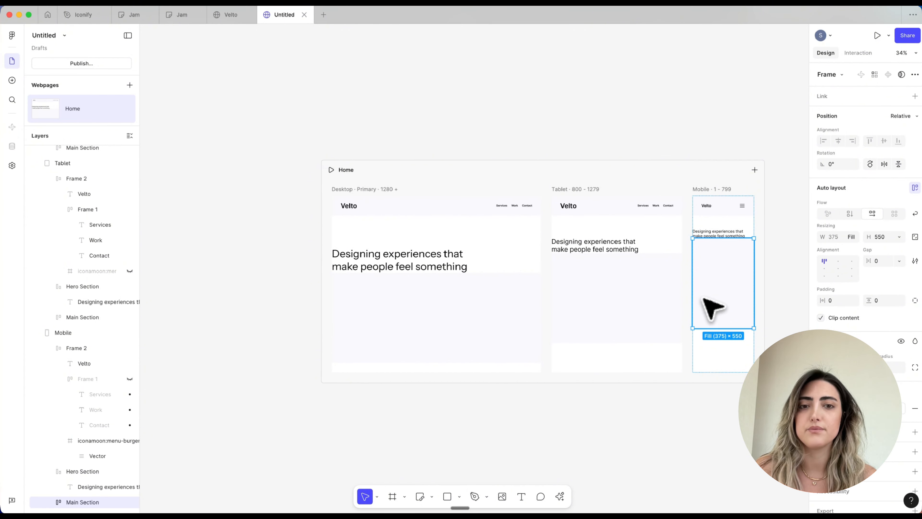
click(886, 236)
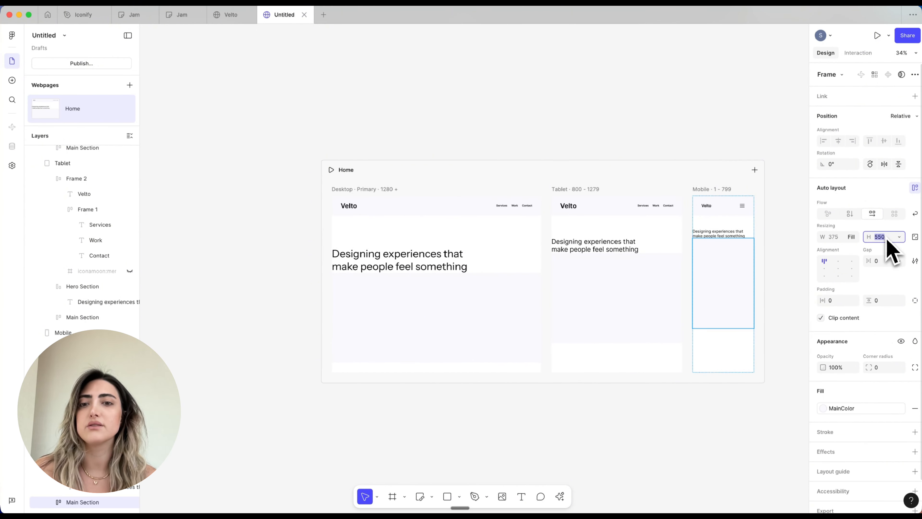
key(Return)
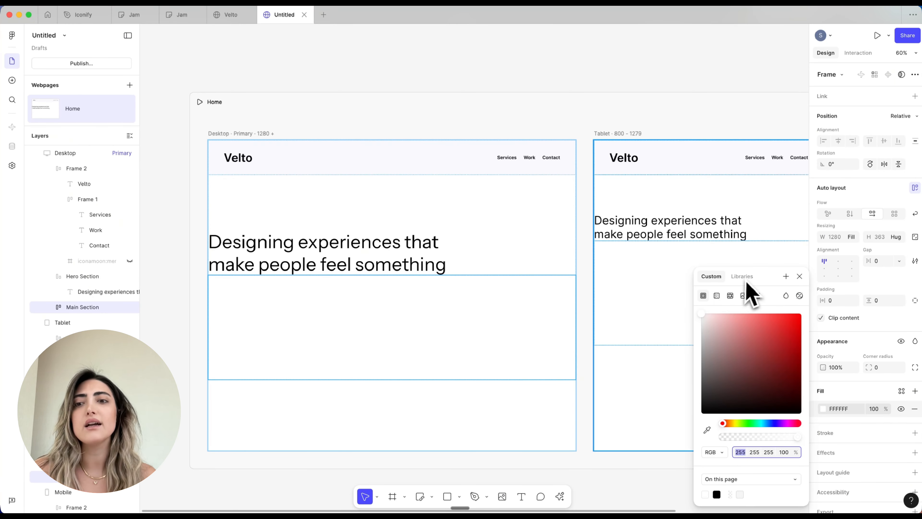
click(744, 285)
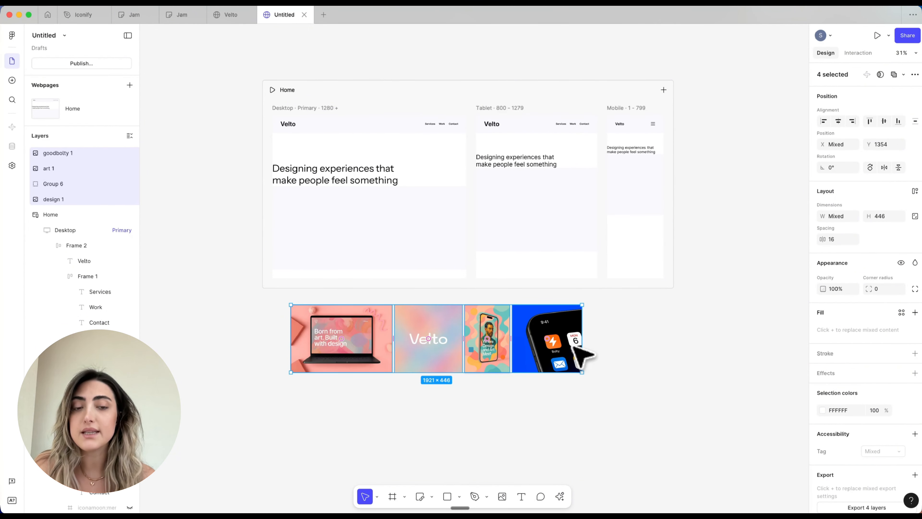
Wrap the four images in a horizontal auto layout with a gap of 24 and move it into the desktop Main Section.
key(shift+a)
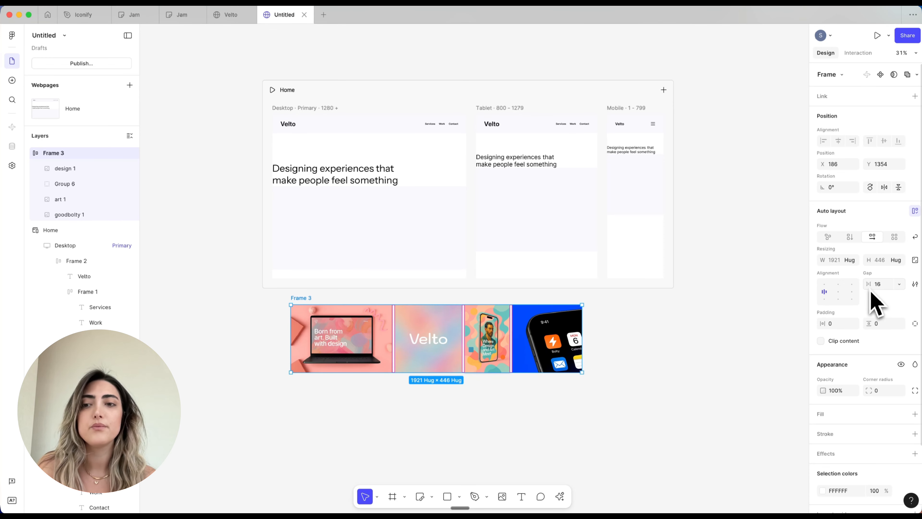
drag(869, 286, 878, 287)
key(super+x)
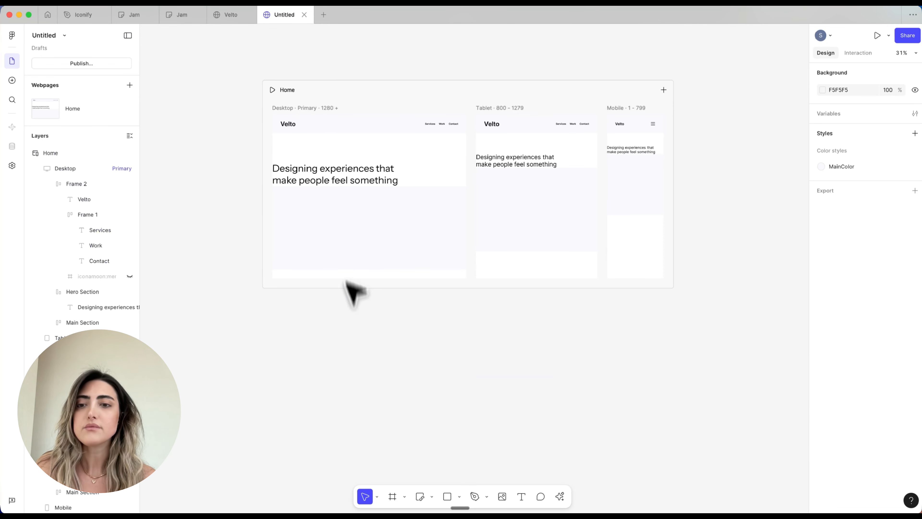
click(350, 238)
key(super+v)
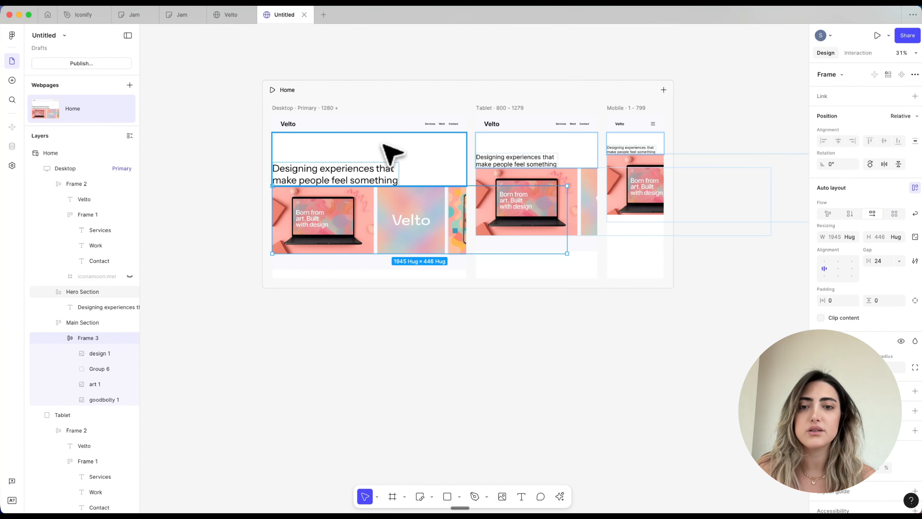
scroll(392, 150, up, 5)
scroll(392, 150, up, 2)
key(Escape)
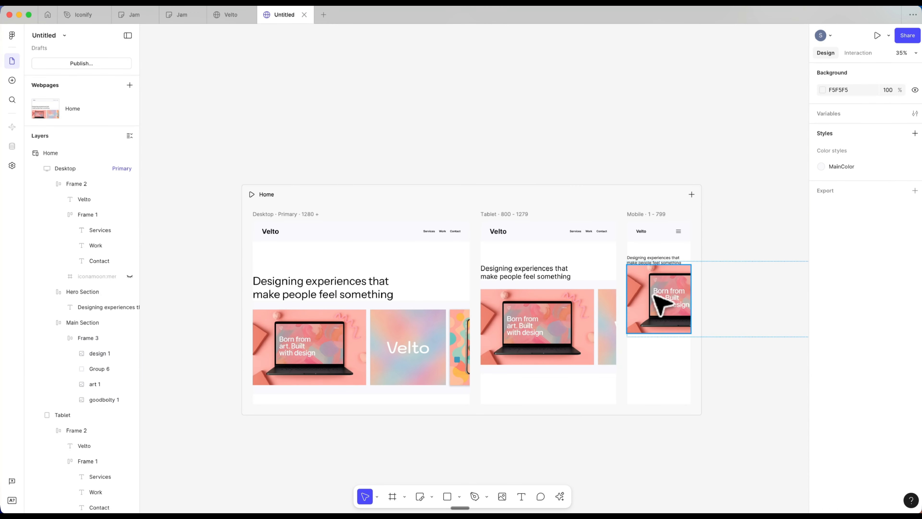
Scale the four images in the mobile breakpoint's Main Section down proportionally to about half their size.
click(654, 295)
click(97, 456)
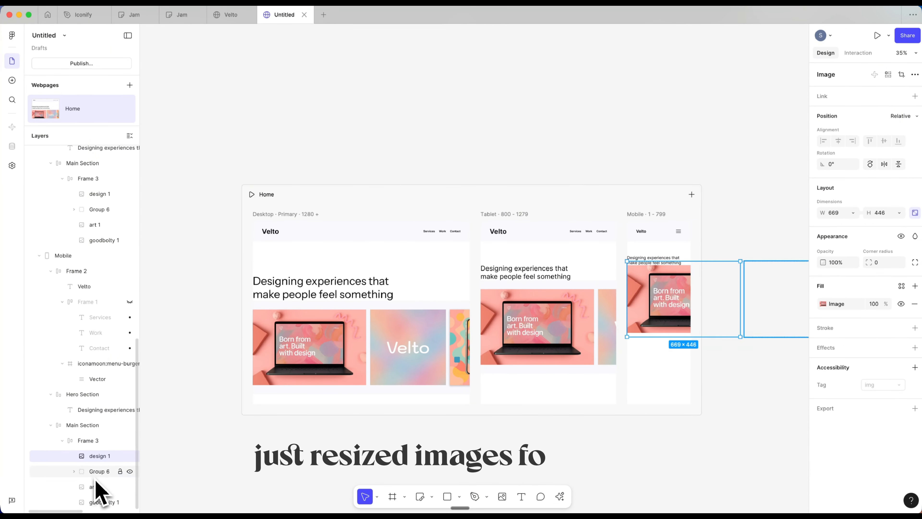
shift+click(101, 502)
drag(630, 332, 638, 274)
click(446, 450)
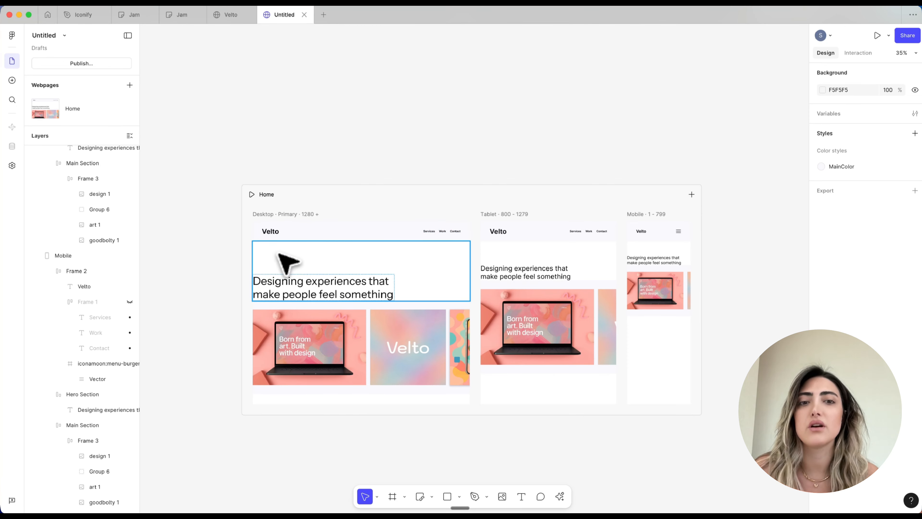
Add an infinite Marquee interaction to the desktop "Velto" logo text, moving left at speed 50.
double_click(273, 233)
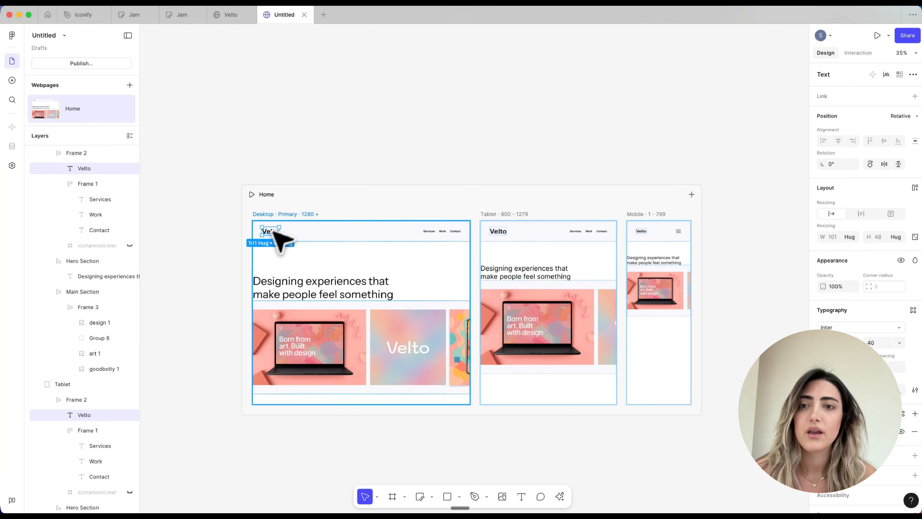
click(856, 54)
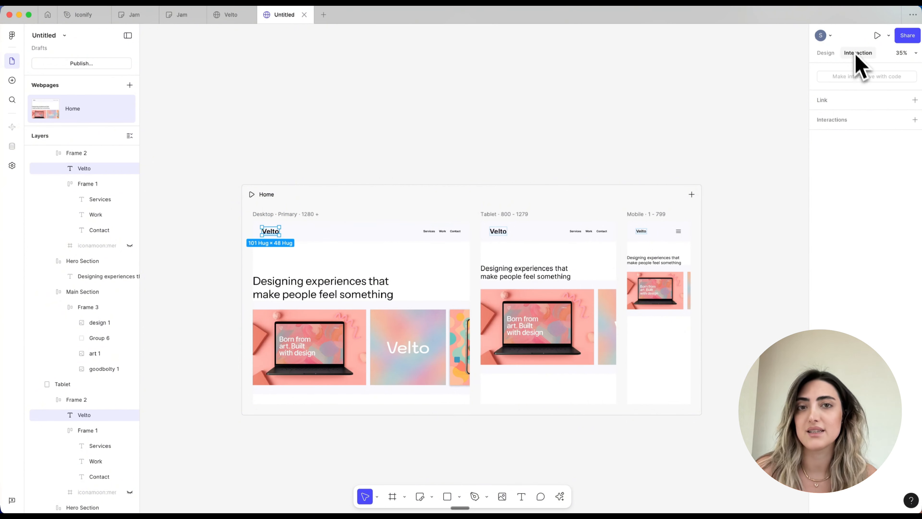
click(871, 120)
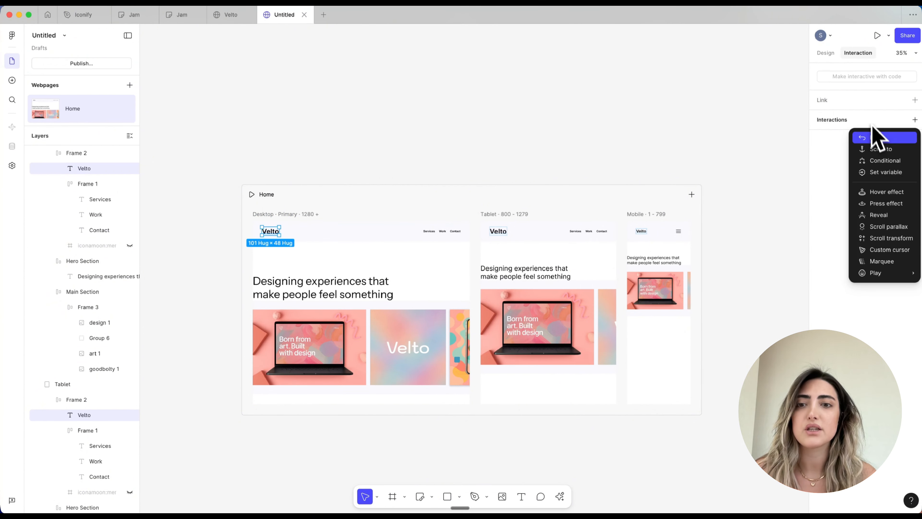
click(883, 261)
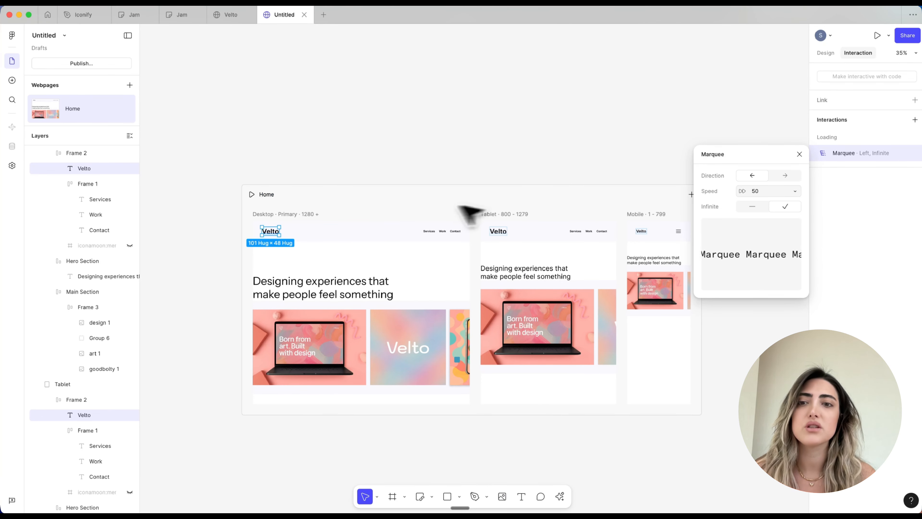
Add a Mouse parallax interaction to the desktop headline with an offset of 60 and Inverse enabled.
click(378, 288)
click(382, 291)
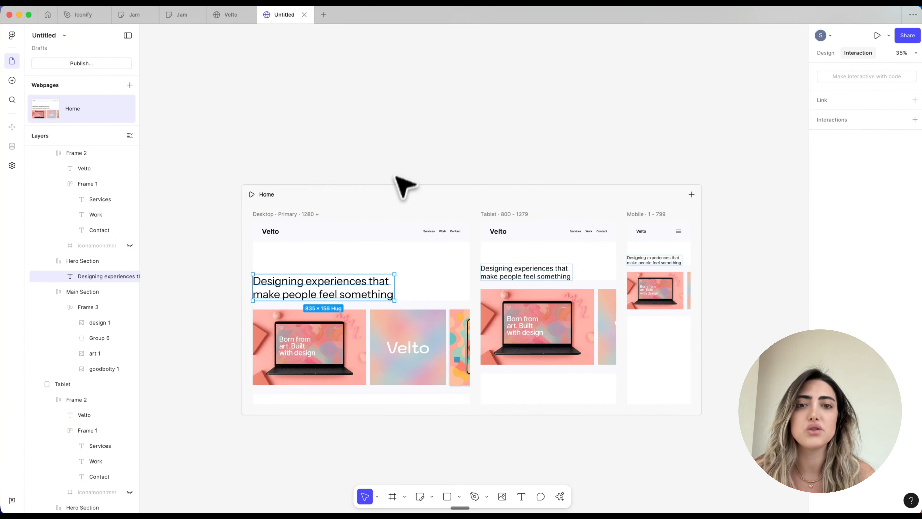
click(403, 172)
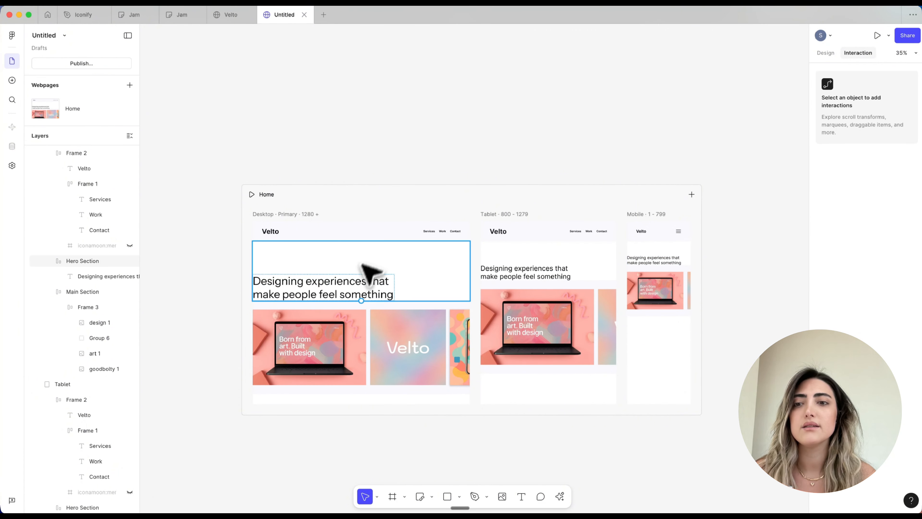
click(359, 291)
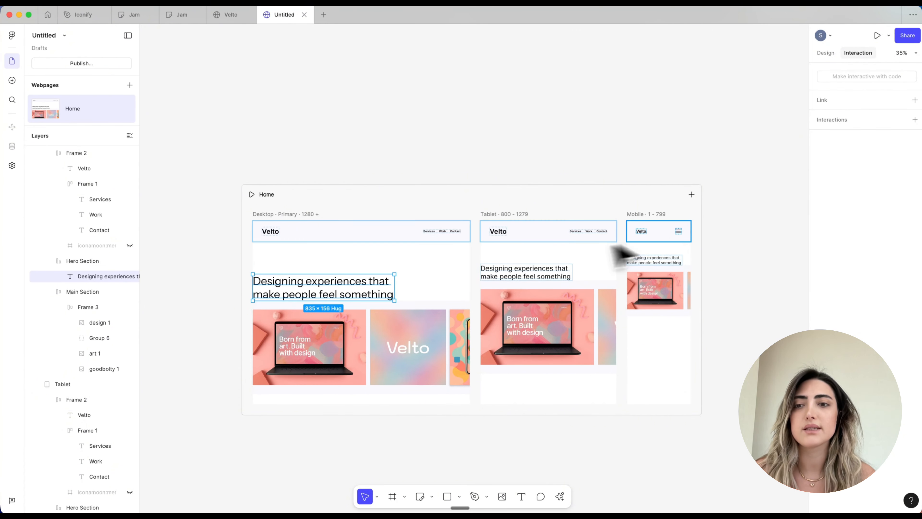
click(850, 123)
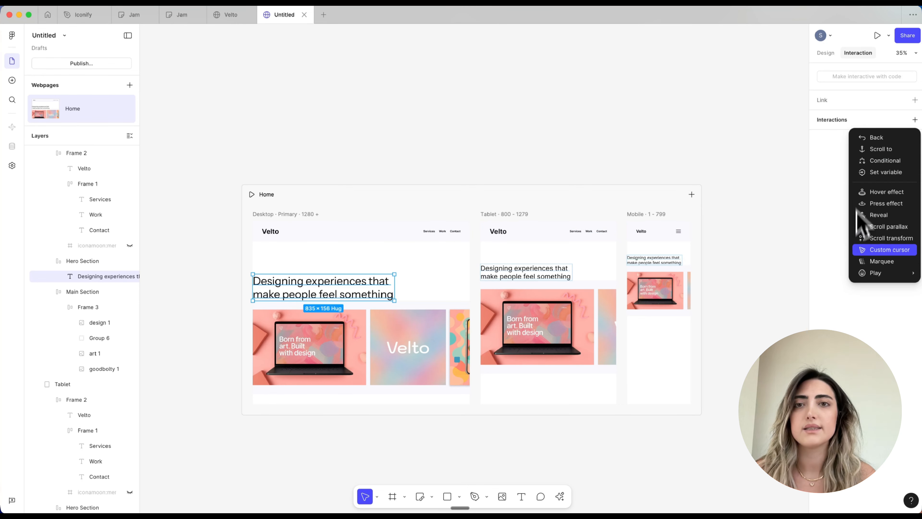
mouse_move(862, 279)
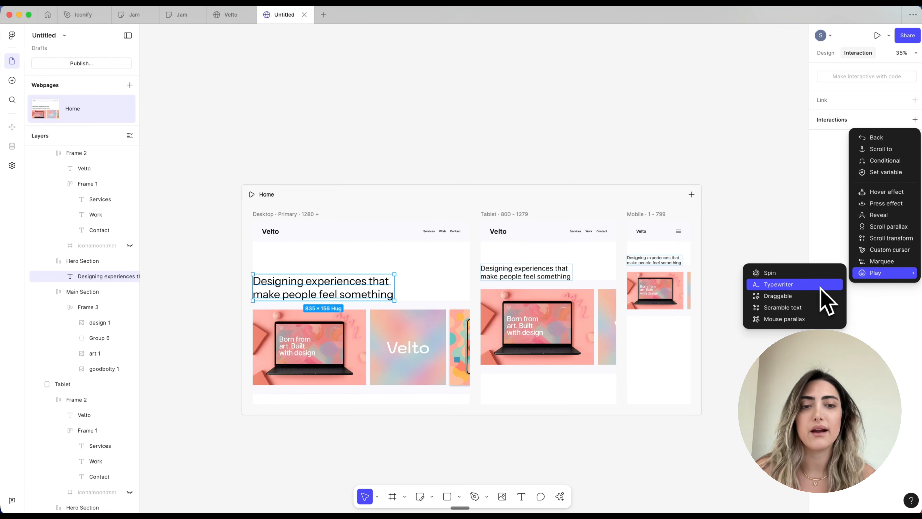
click(809, 321)
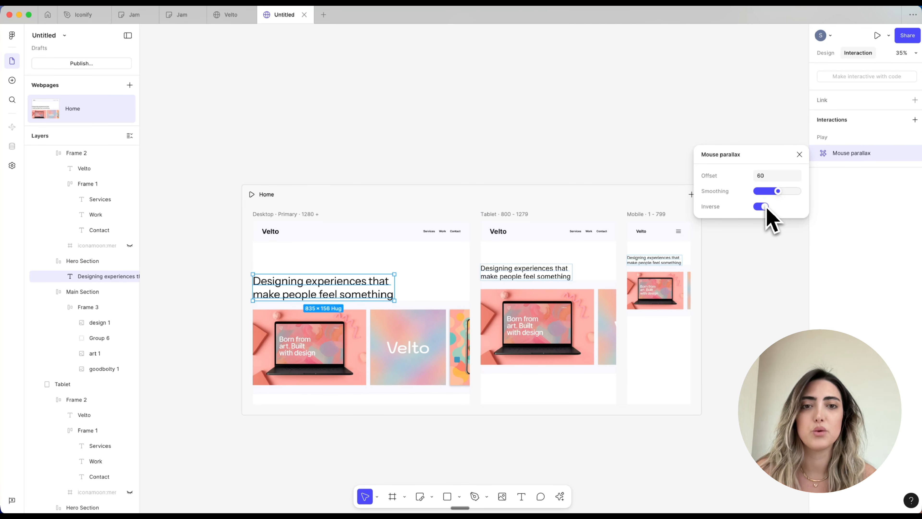
click(476, 259)
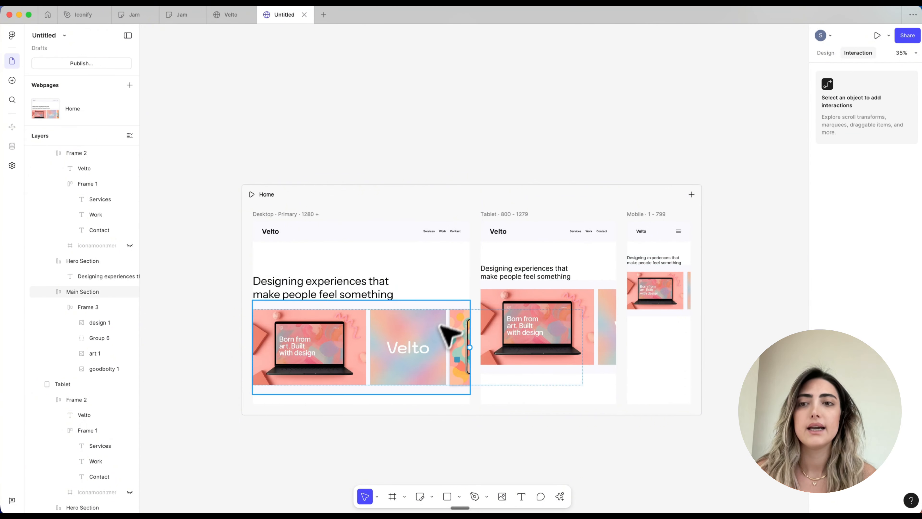
Add a Marquee interaction to the frame holding the image row in the desktop Main Section.
click(440, 339)
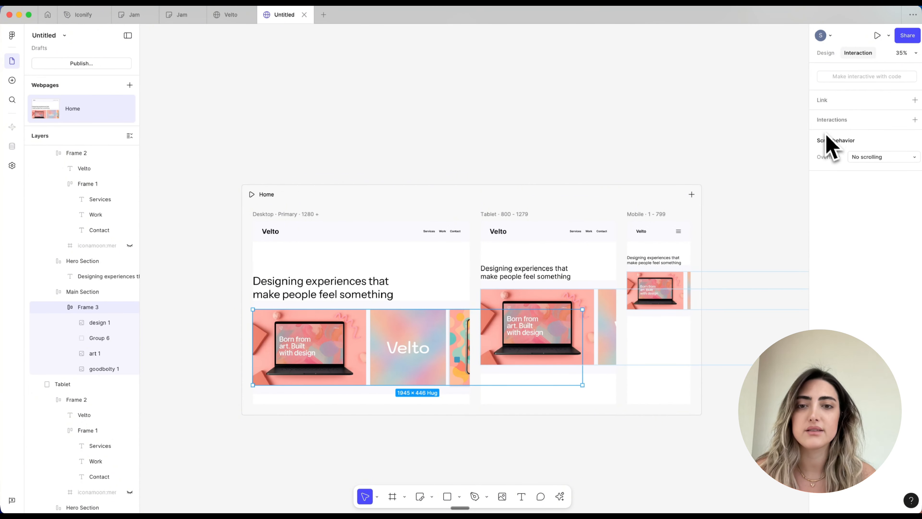
click(859, 157)
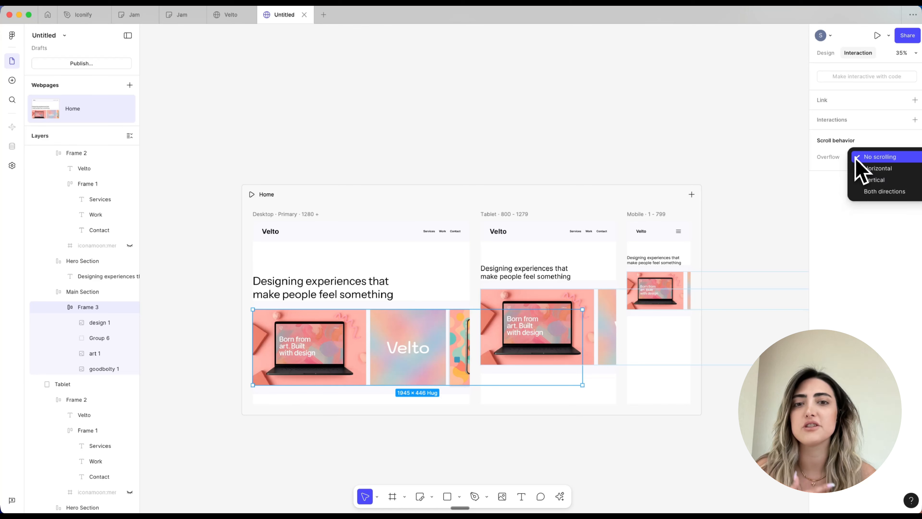
click(845, 179)
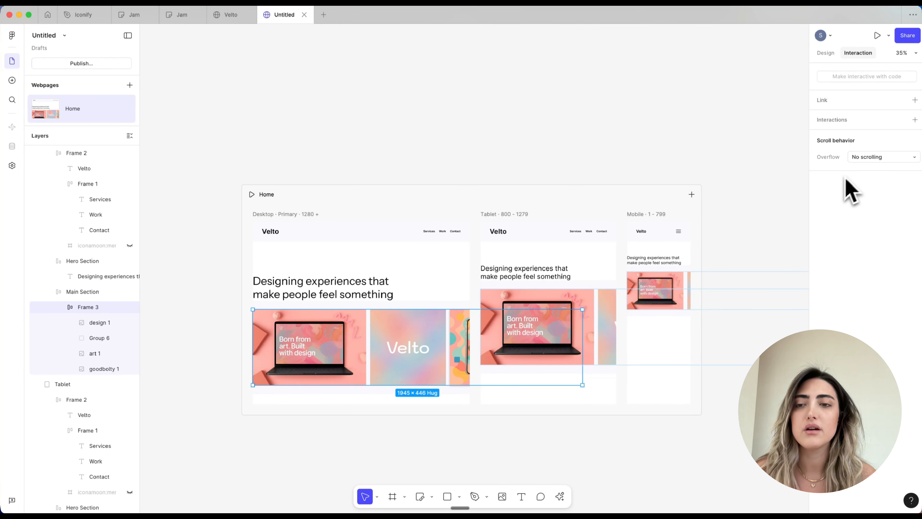
click(890, 124)
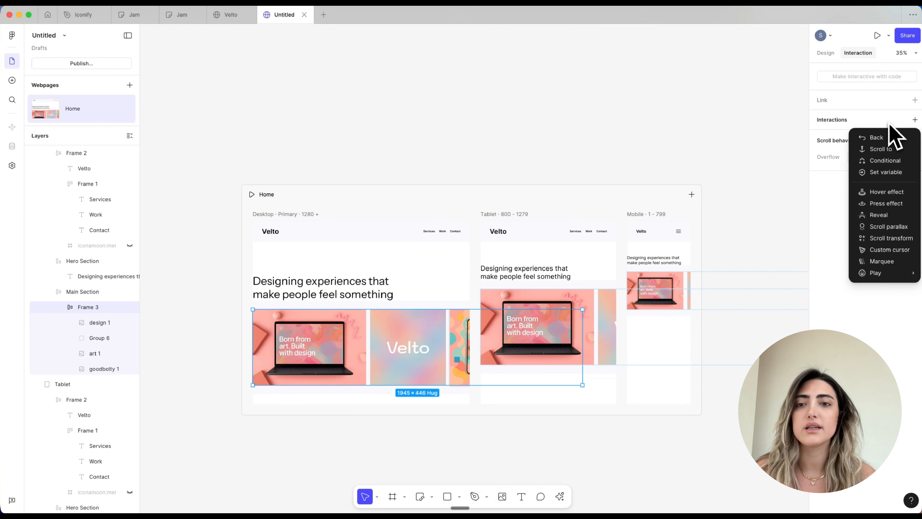
click(874, 261)
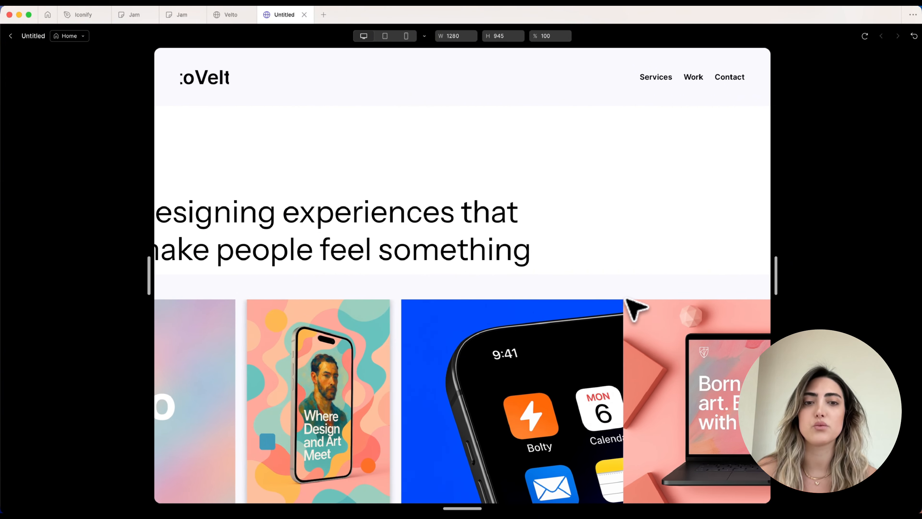
Leave the preview and open the individual padding settings of the desktop image row frame.
click(11, 36)
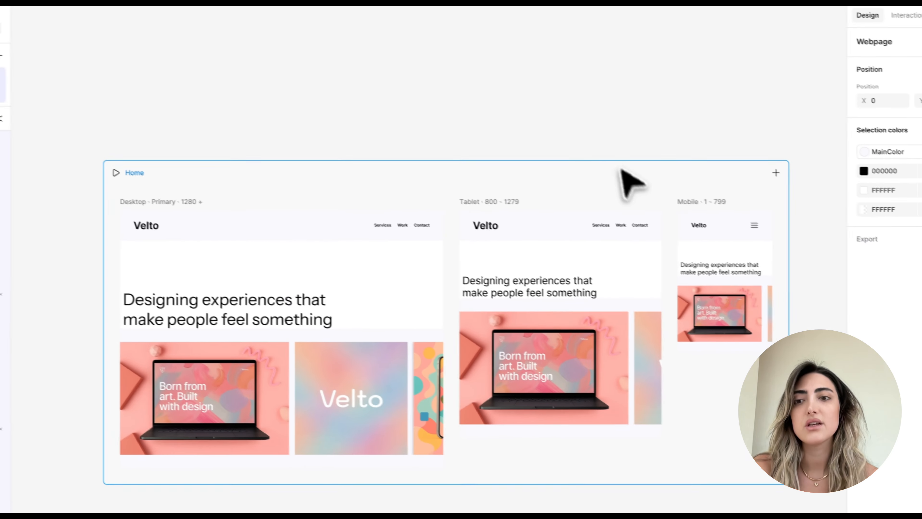
click(394, 358)
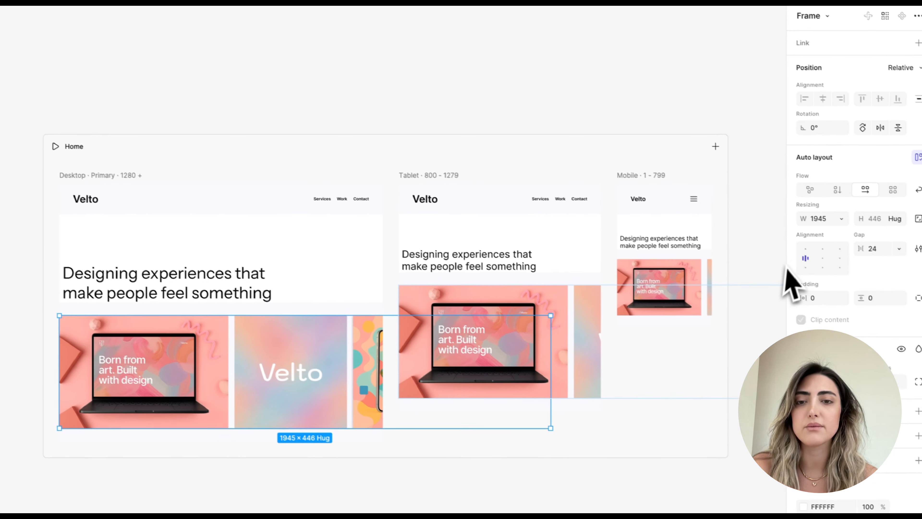
click(913, 298)
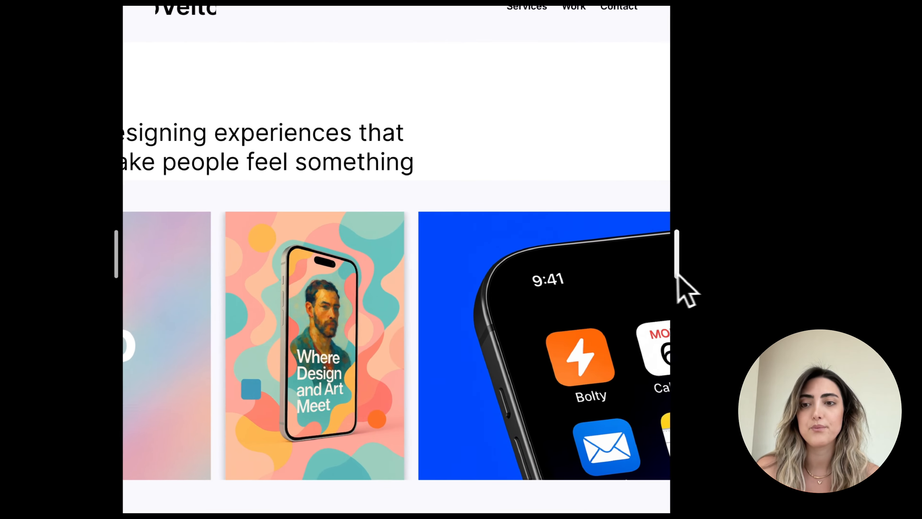
Check the site's responsiveness in the preview by narrowing it to a width of 320 and widening it again.
drag(676, 273, 451, 267)
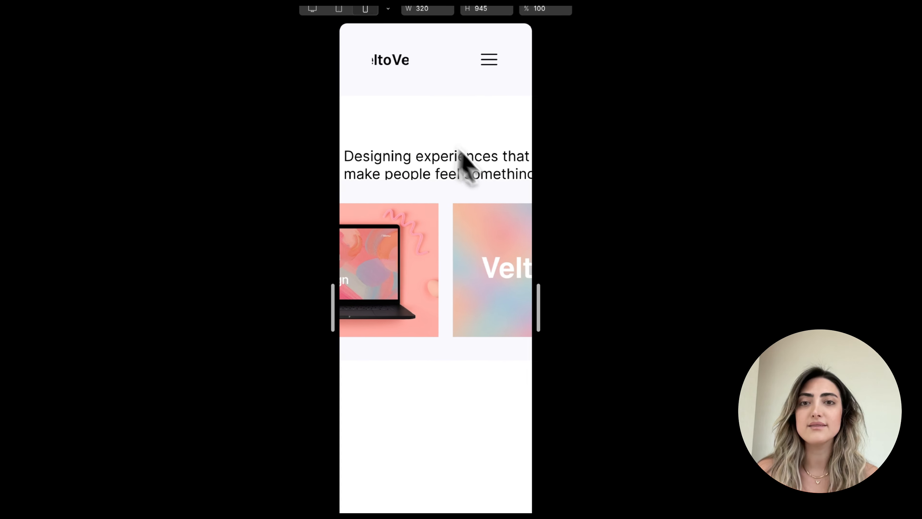
drag(536, 281, 864, 289)
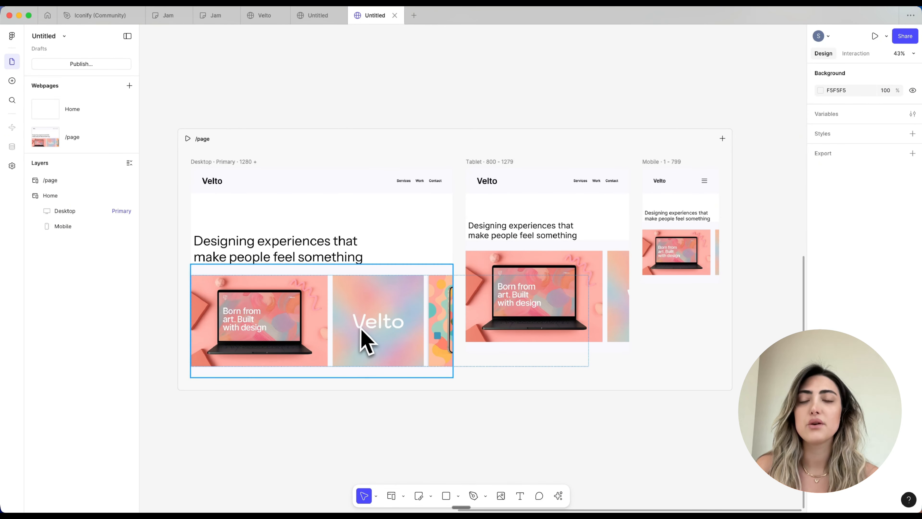
Publish the site under a title starting with "Velto" and open the published site's URL in the browser.
click(92, 66)
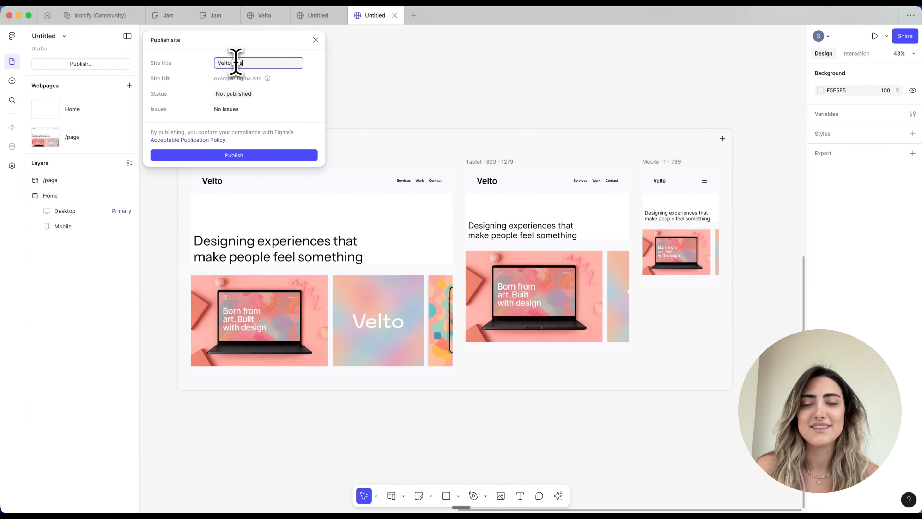
click(237, 156)
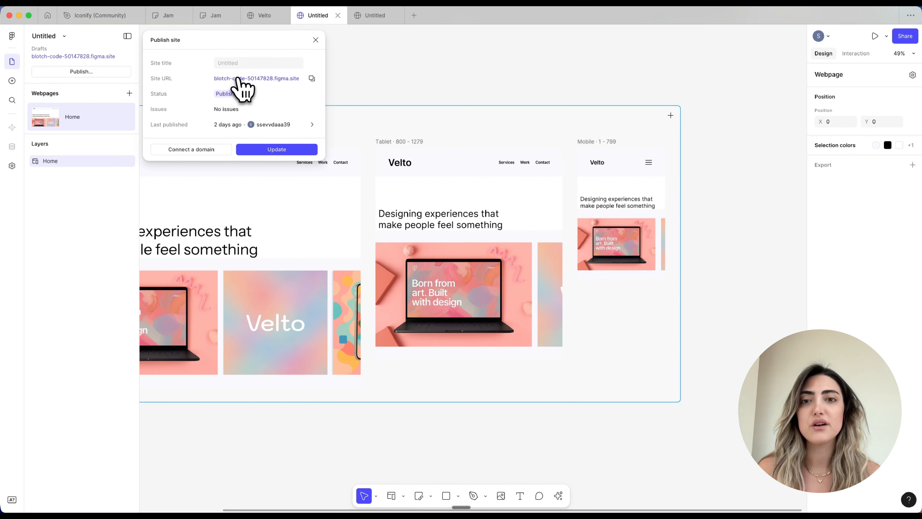
click(239, 79)
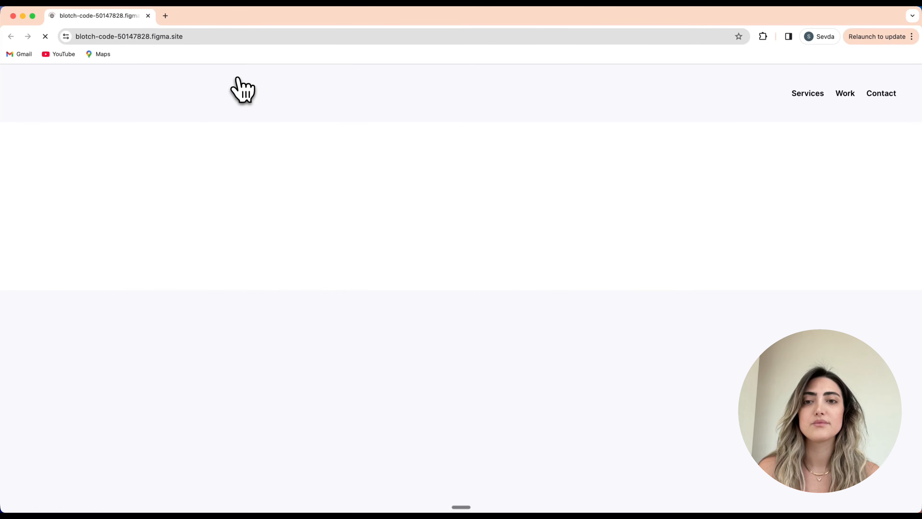